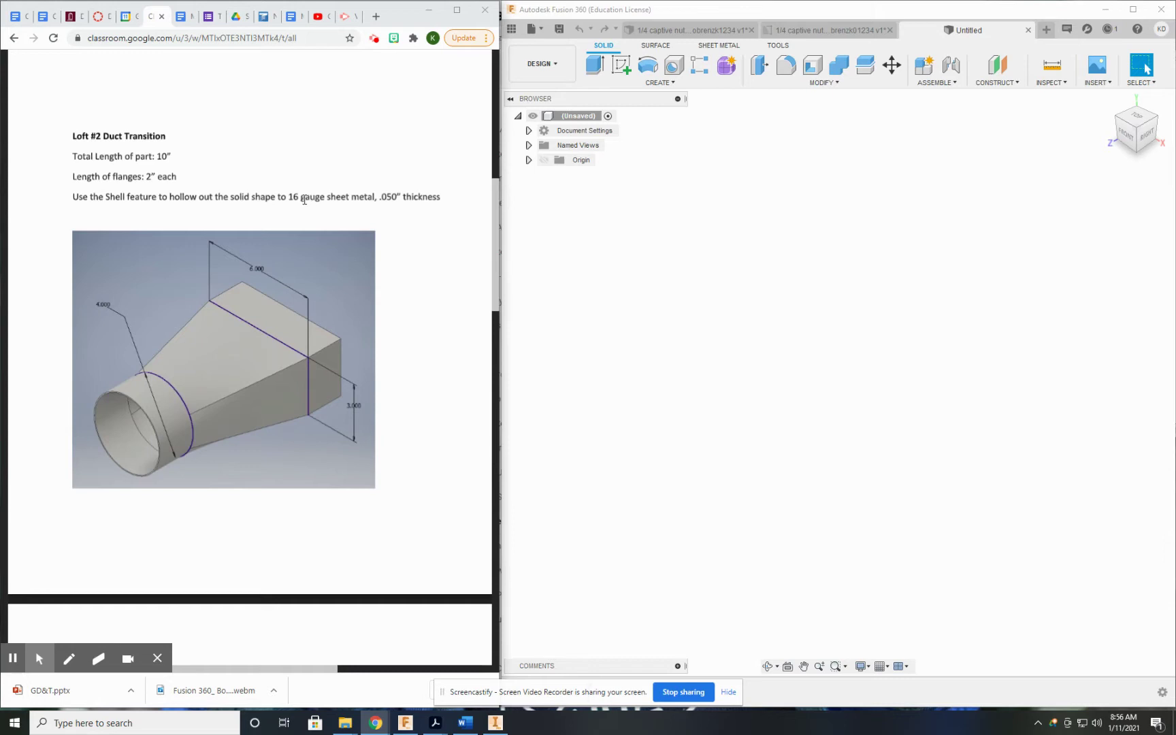
# Step: Highlight the 16 gauge thickness requirement in the assignment text
pyautogui.moveTo(288, 195); pyautogui.dragTo(304, 195)
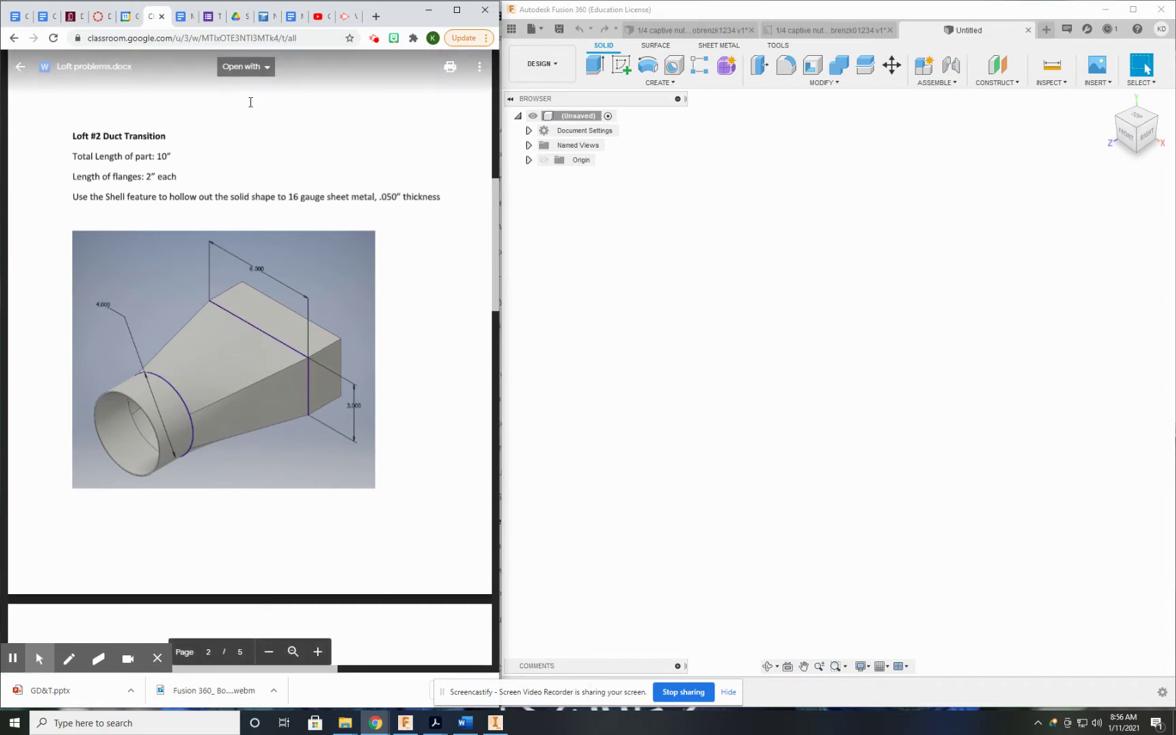
pyautogui.moveTo(306, 196); pyautogui.dragTo(293, 199)
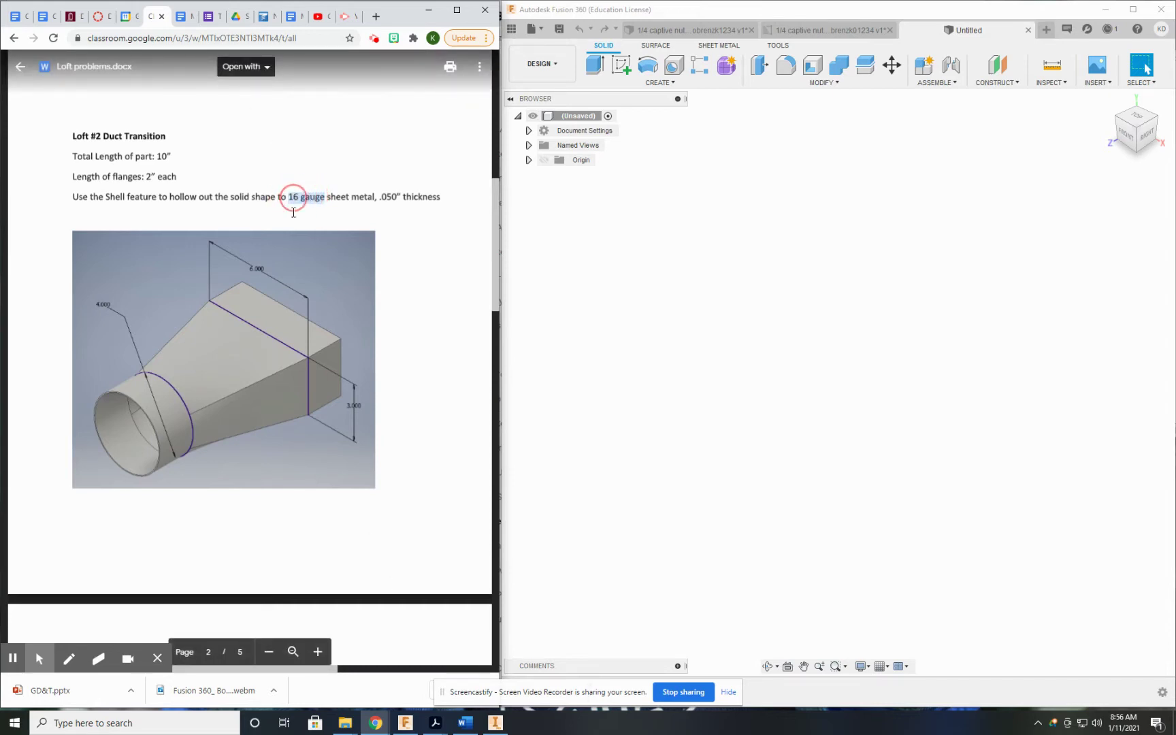
pyautogui.click(150, 234)
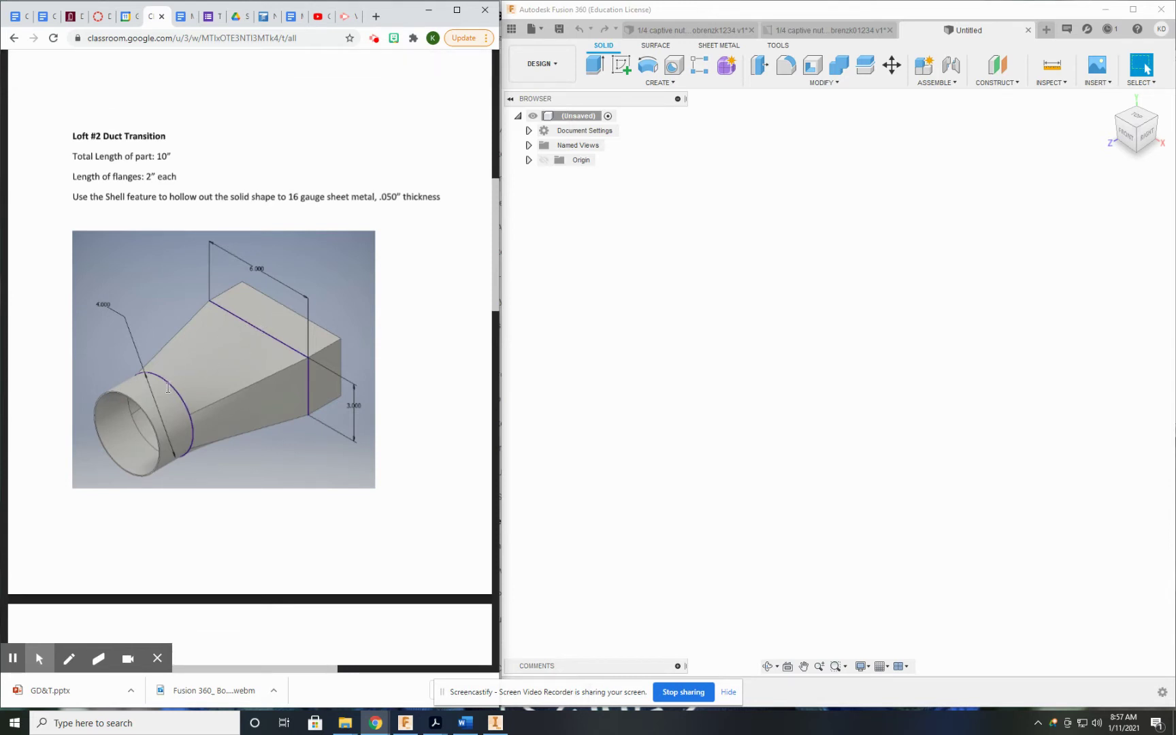
# Step: Sketch a 4 in diameter circle at the origin on the XY plane and finish the sketch
pyautogui.click(621, 65)
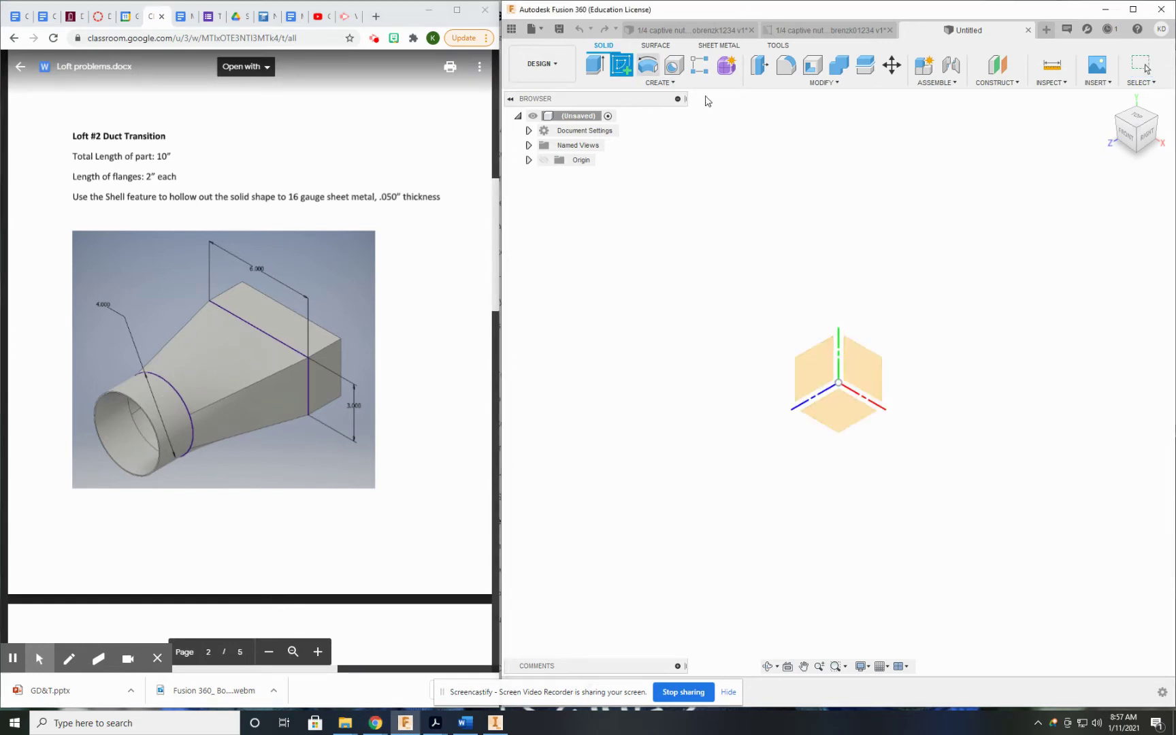
pyautogui.click(866, 367)
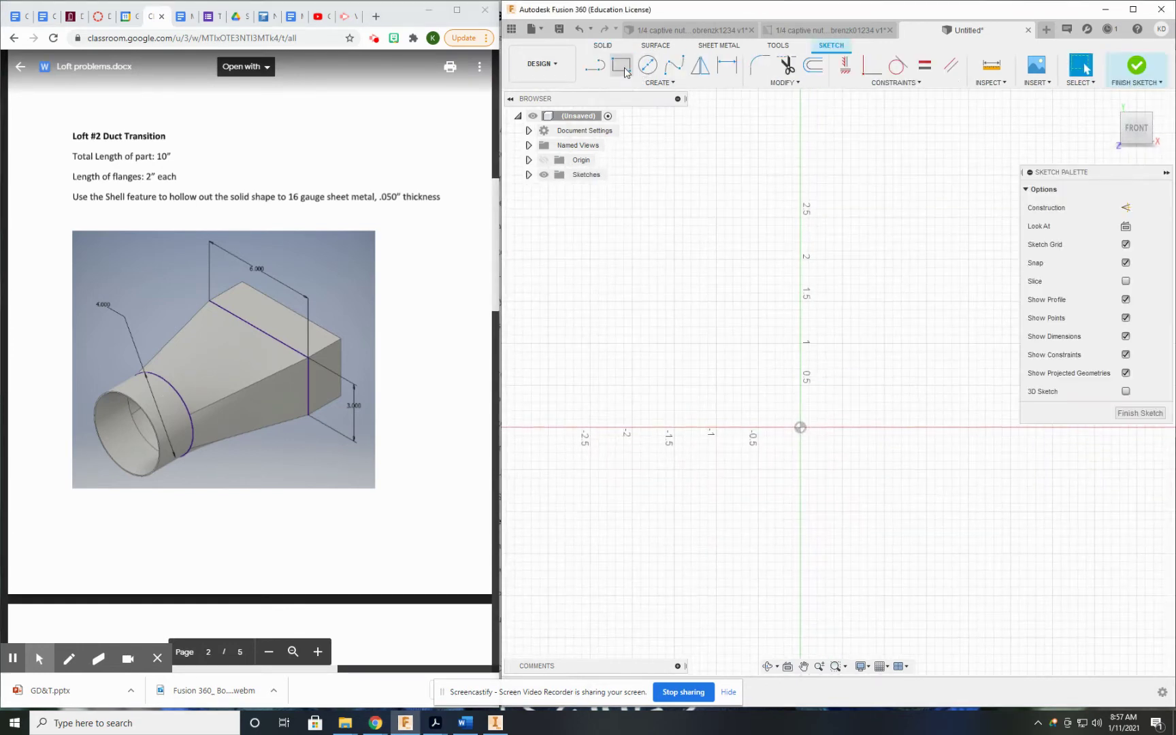
pyautogui.click(652, 66)
pyautogui.click(800, 427)
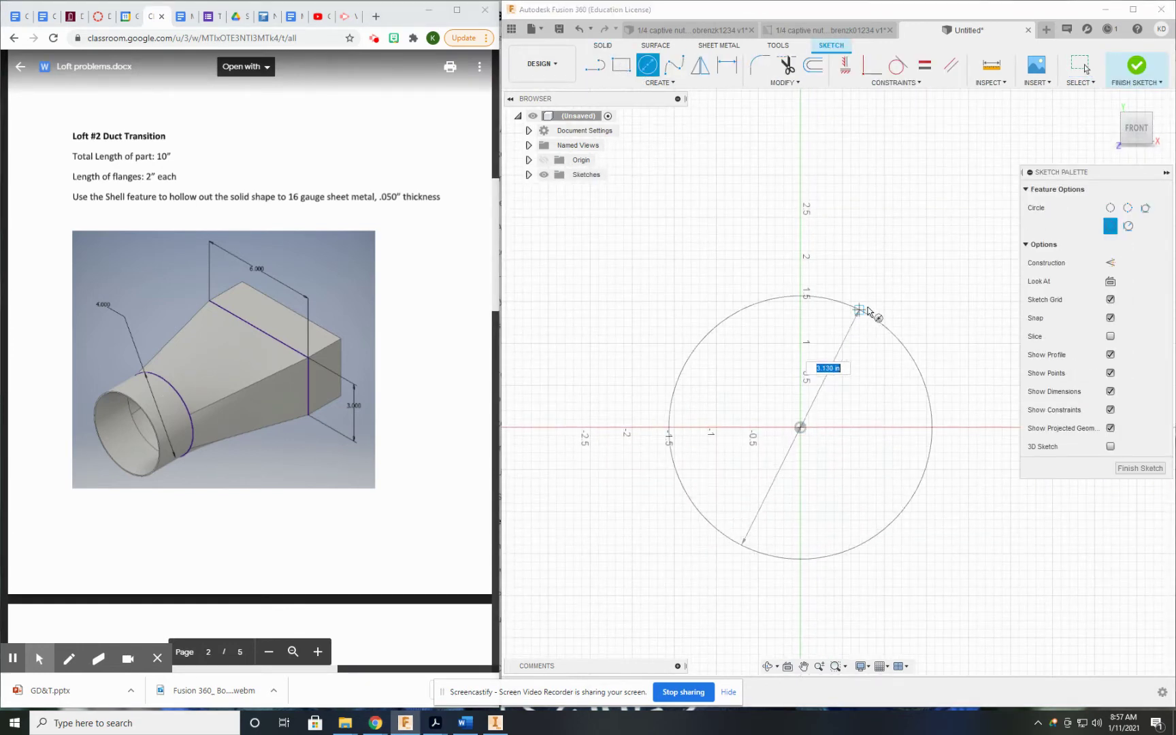
pyautogui.click(875, 307)
pyautogui.press('d')
pyautogui.click(687, 336)
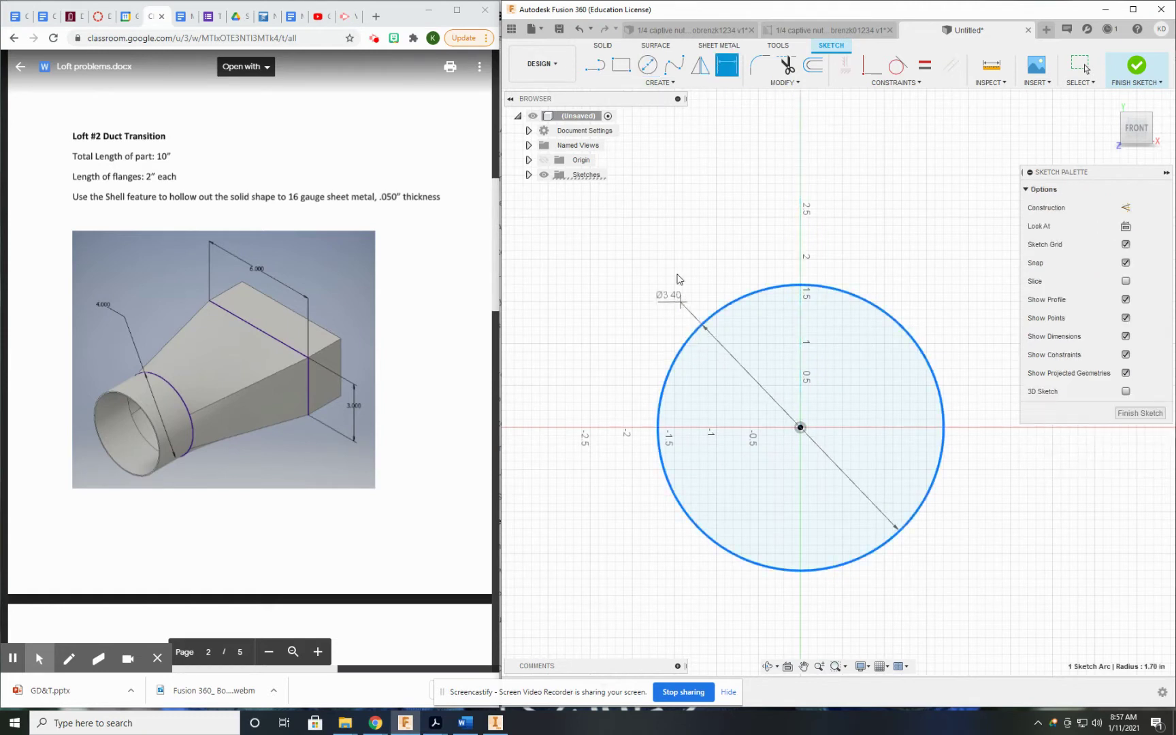
pyautogui.click(663, 205)
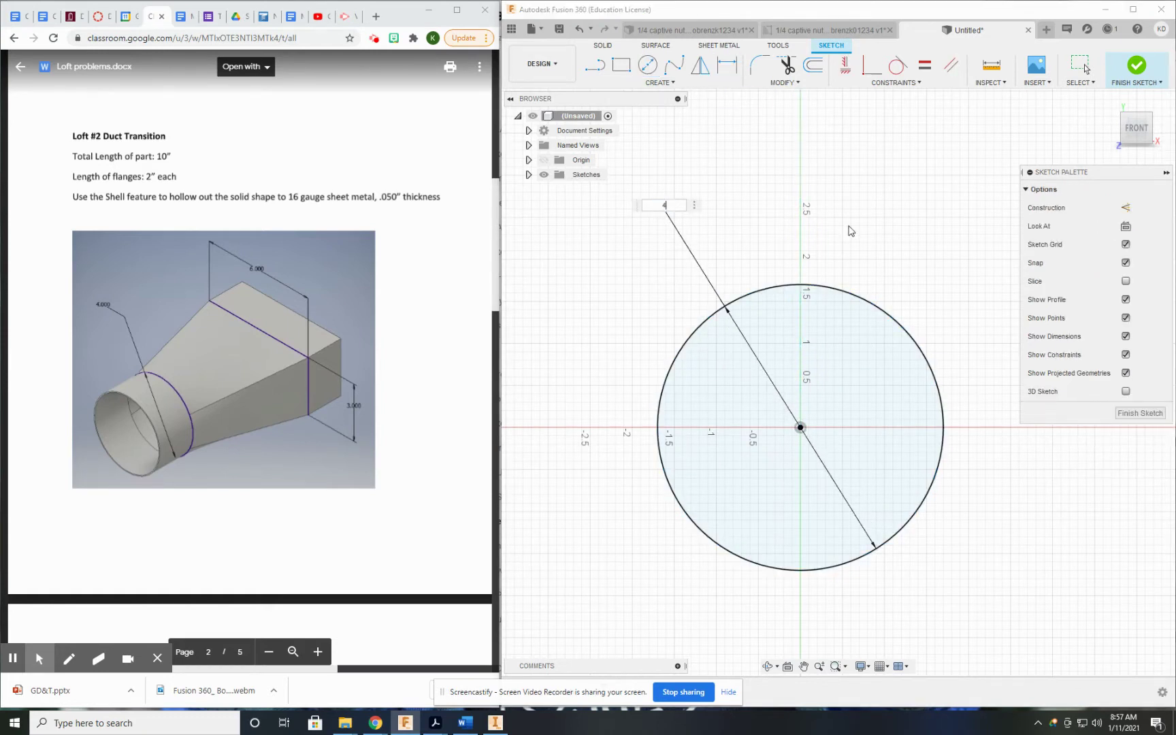
pyautogui.write('4')
pyautogui.press('Return')
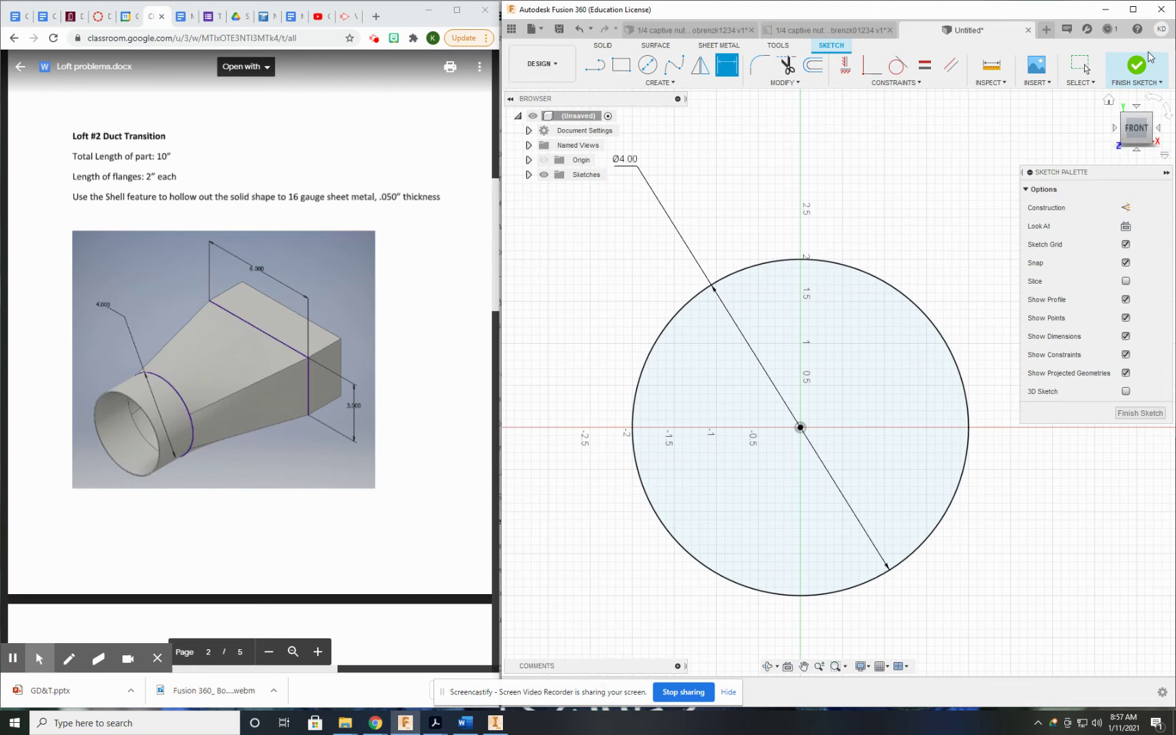
pyautogui.click(1141, 99)
pyautogui.click(1136, 66)
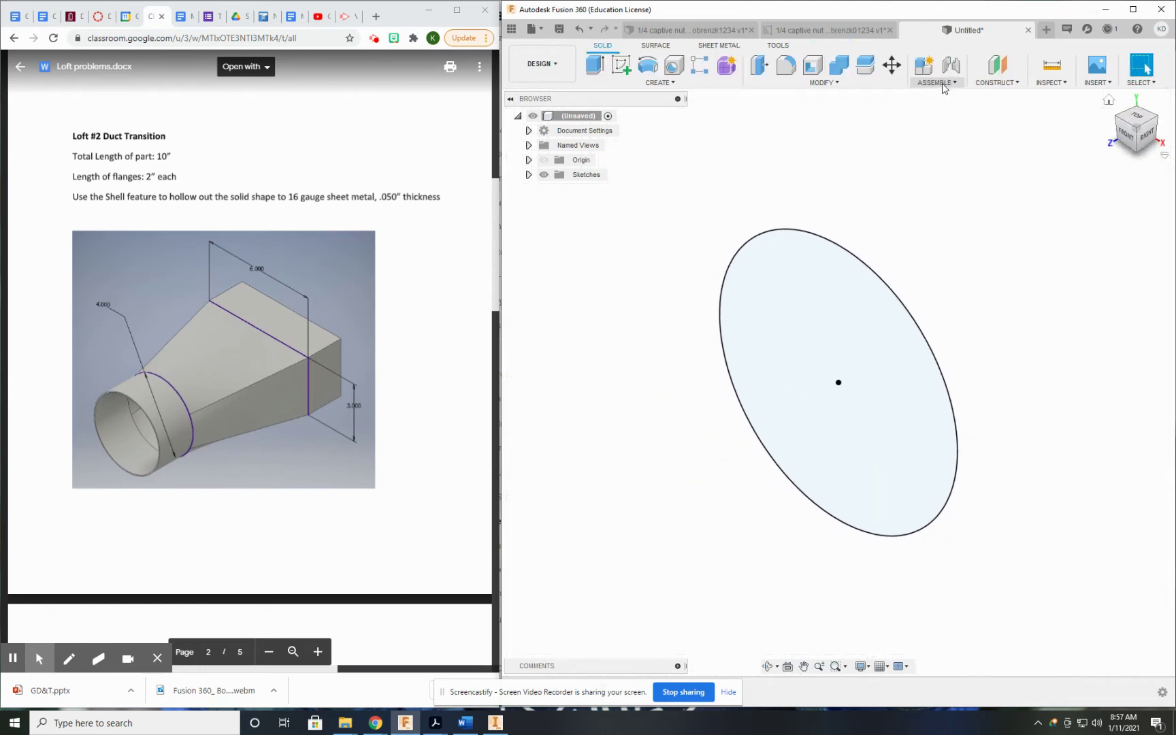
# Step: Add a construction plane offset 6 in from the circle profile
pyautogui.click(1001, 68)
pyautogui.click(827, 267)
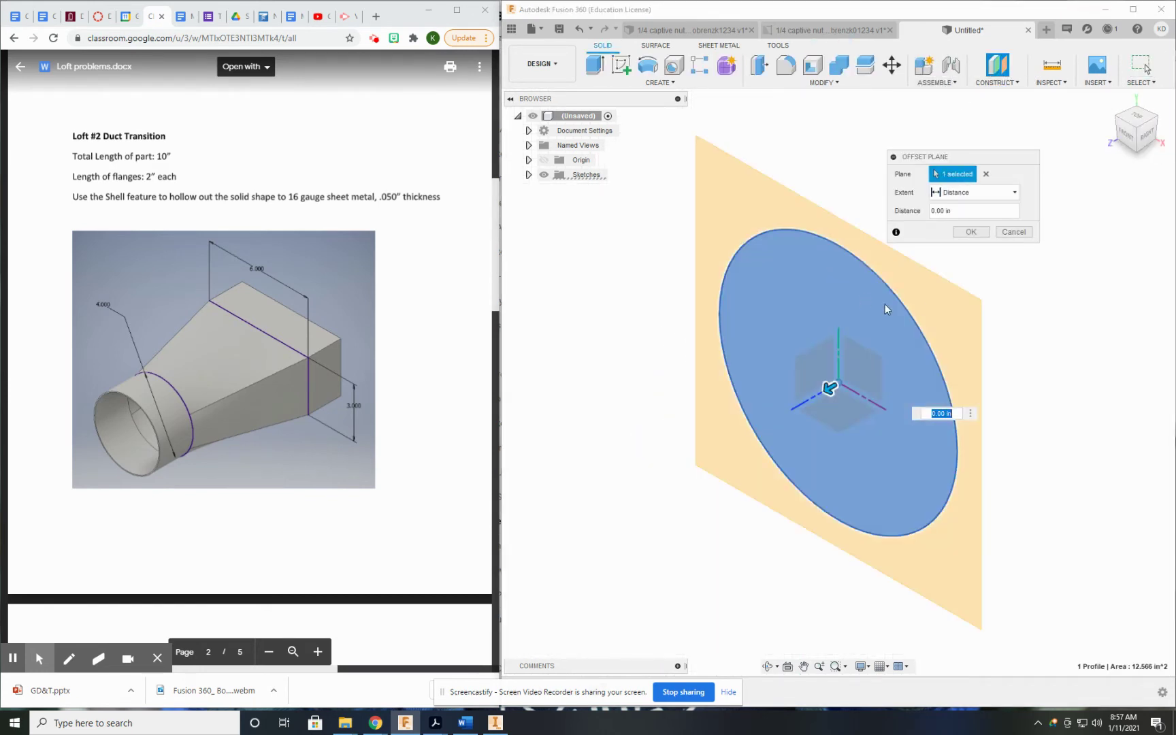
pyautogui.moveTo(930, 307); pyautogui.dragTo(832, 301, button='middle')
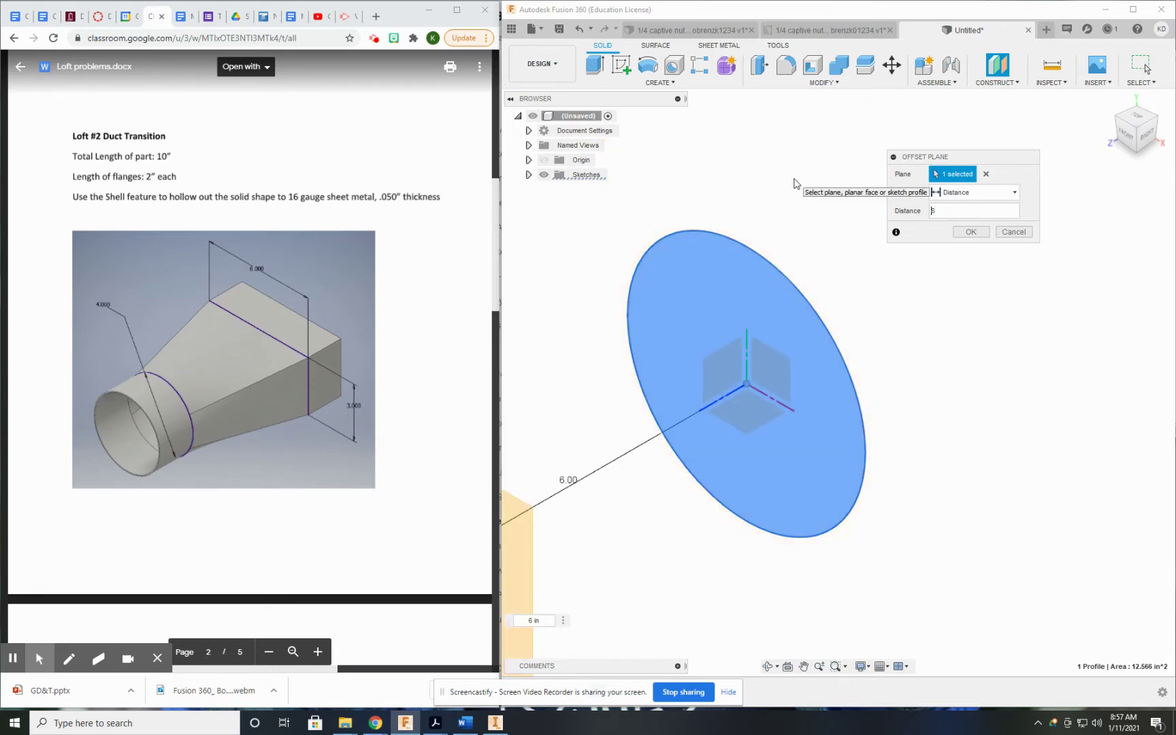
pyautogui.press('Return')
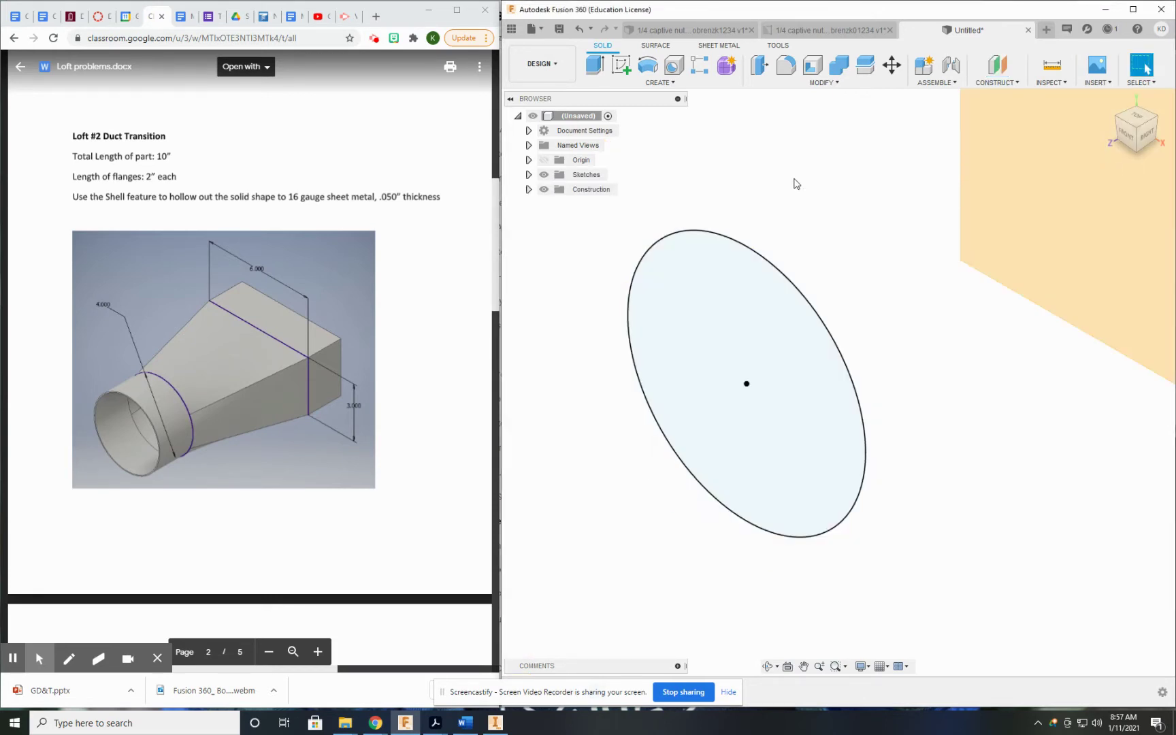
pyautogui.moveTo(910, 342); pyautogui.dragTo(811, 420, button='right')
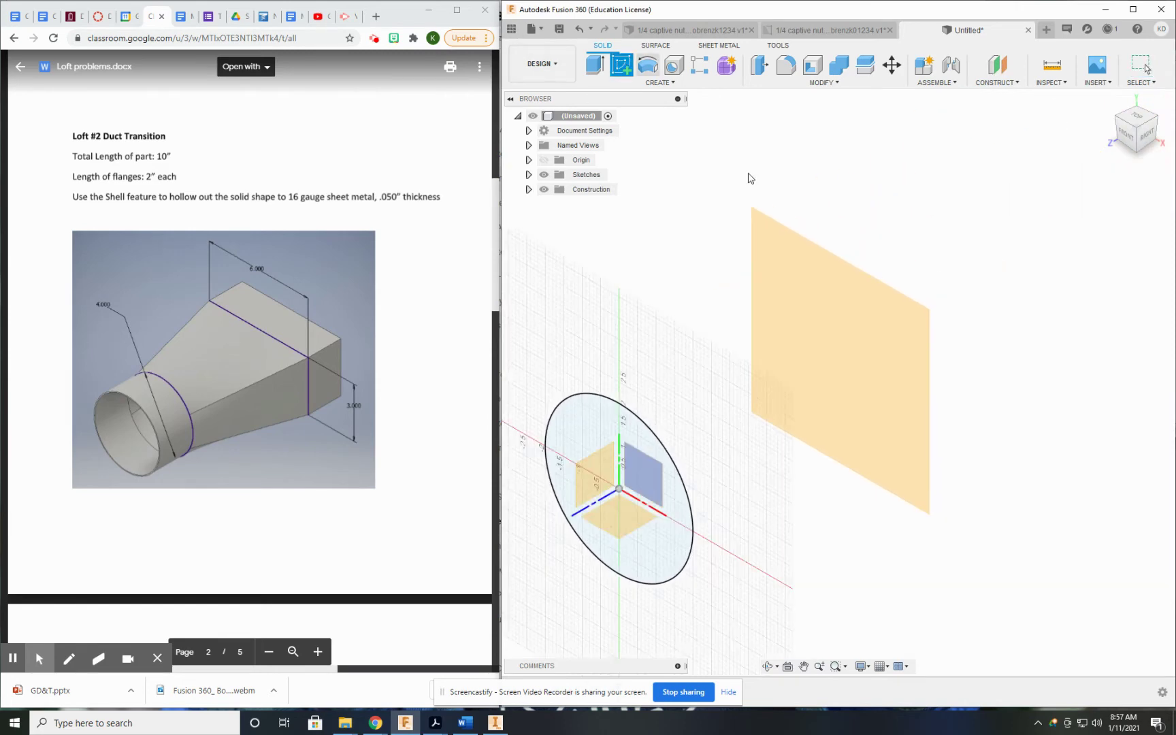
# Step: Sketch a center rectangle on the offset plane, centred on the circle's centre
pyautogui.click(848, 298)
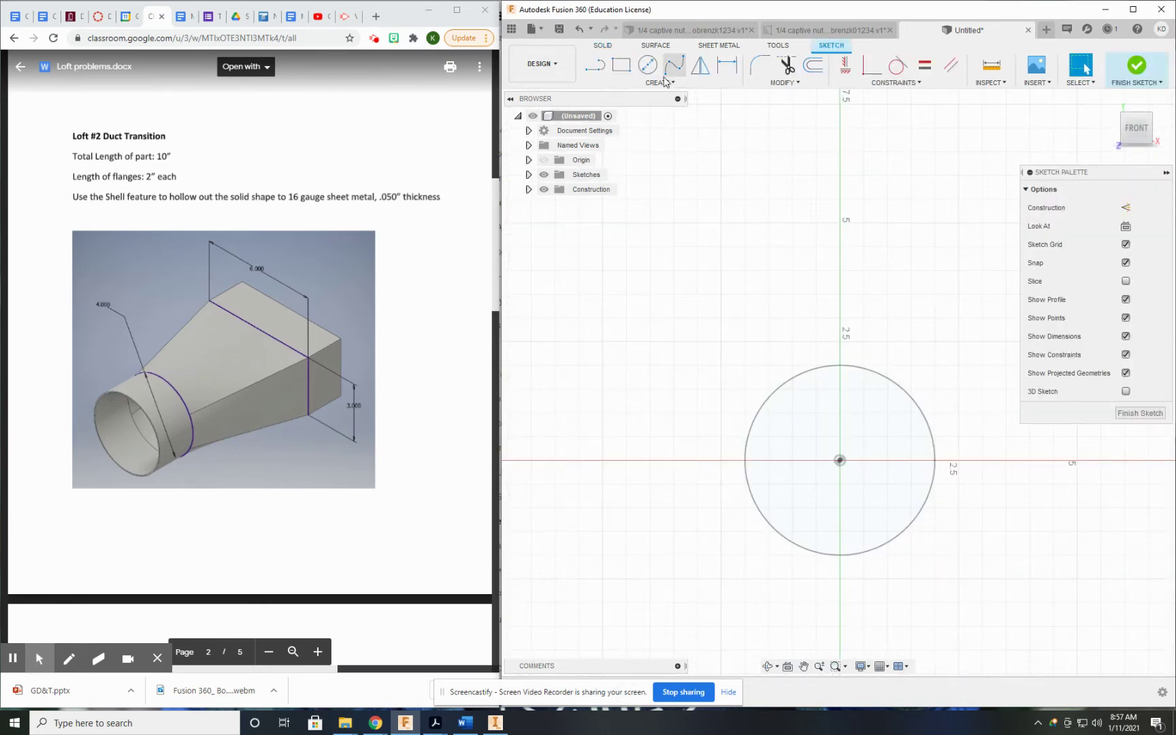
pyautogui.click(657, 82)
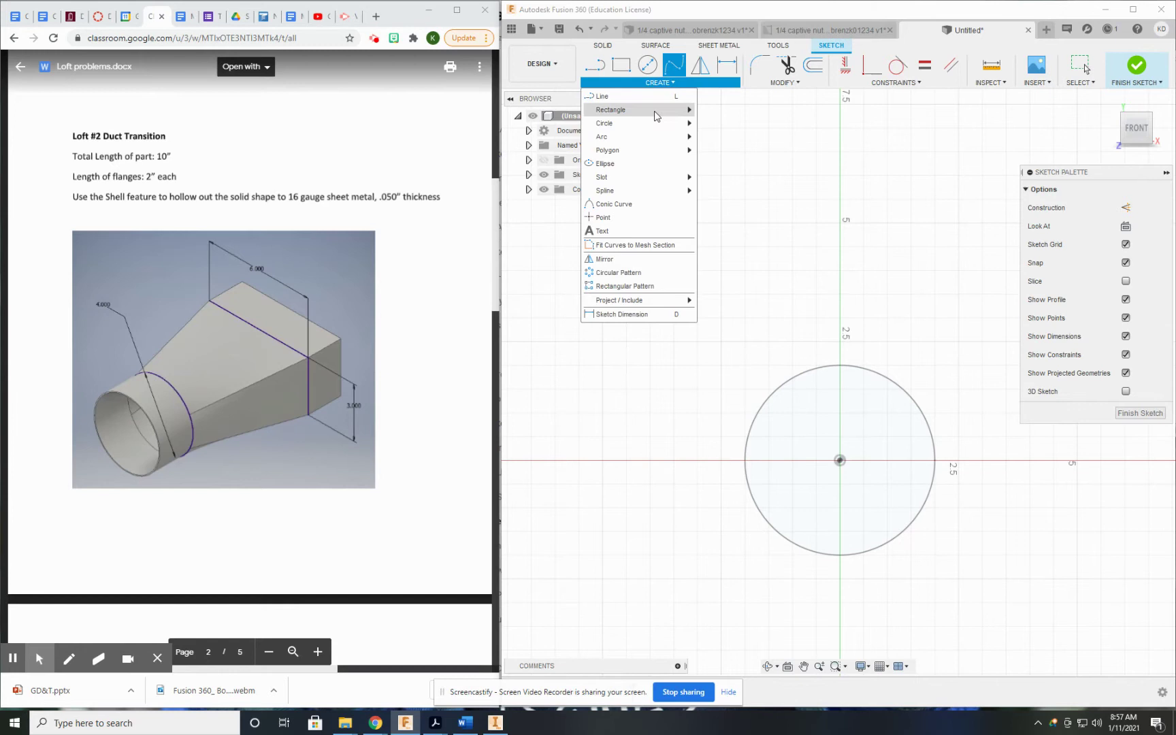
pyautogui.moveTo(616, 109)
pyautogui.click(739, 135)
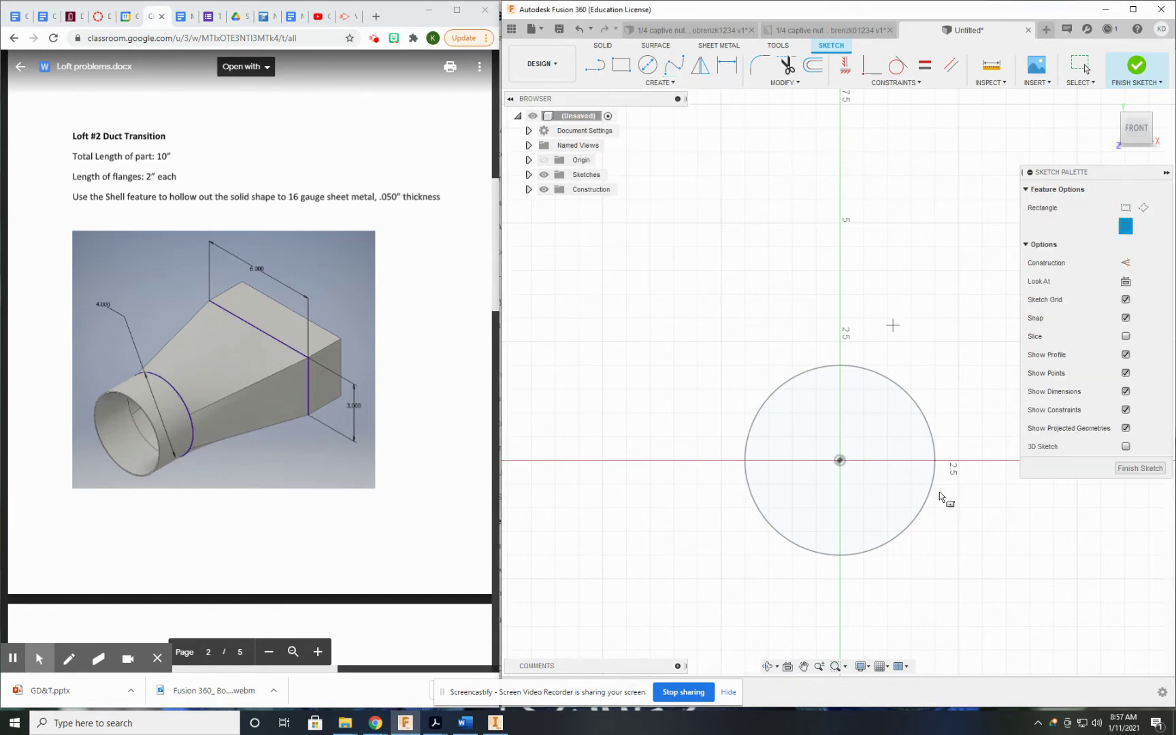
pyautogui.click(840, 460)
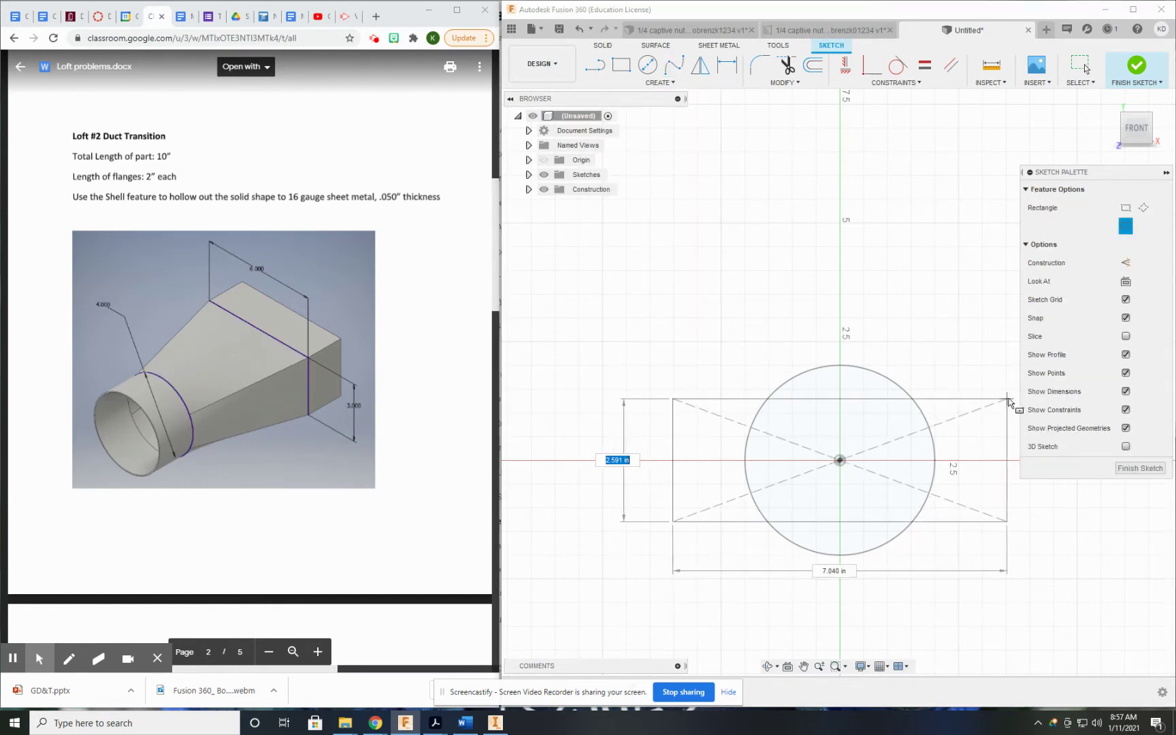
pyautogui.click(1011, 382)
# Step: Dimension the rectangle's height to 3 in
pyautogui.click(727, 65)
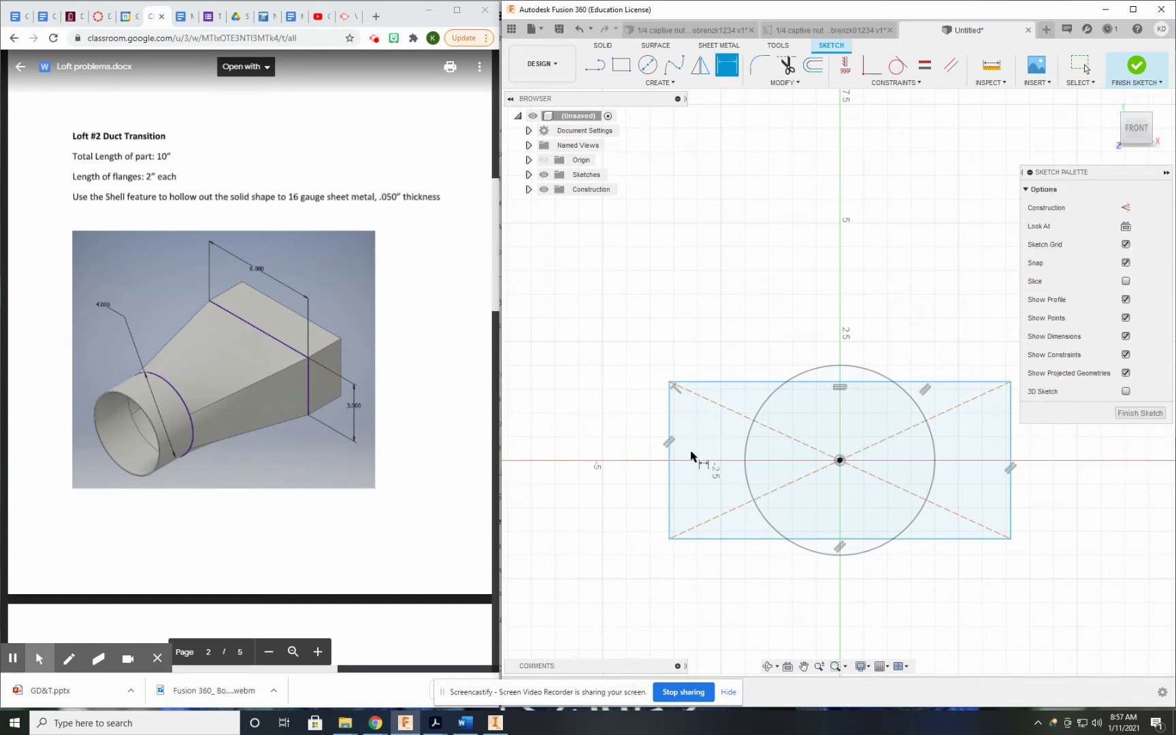
pyautogui.click(671, 439)
pyautogui.click(655, 417)
pyautogui.write('3.313727')
pyautogui.press('Return')
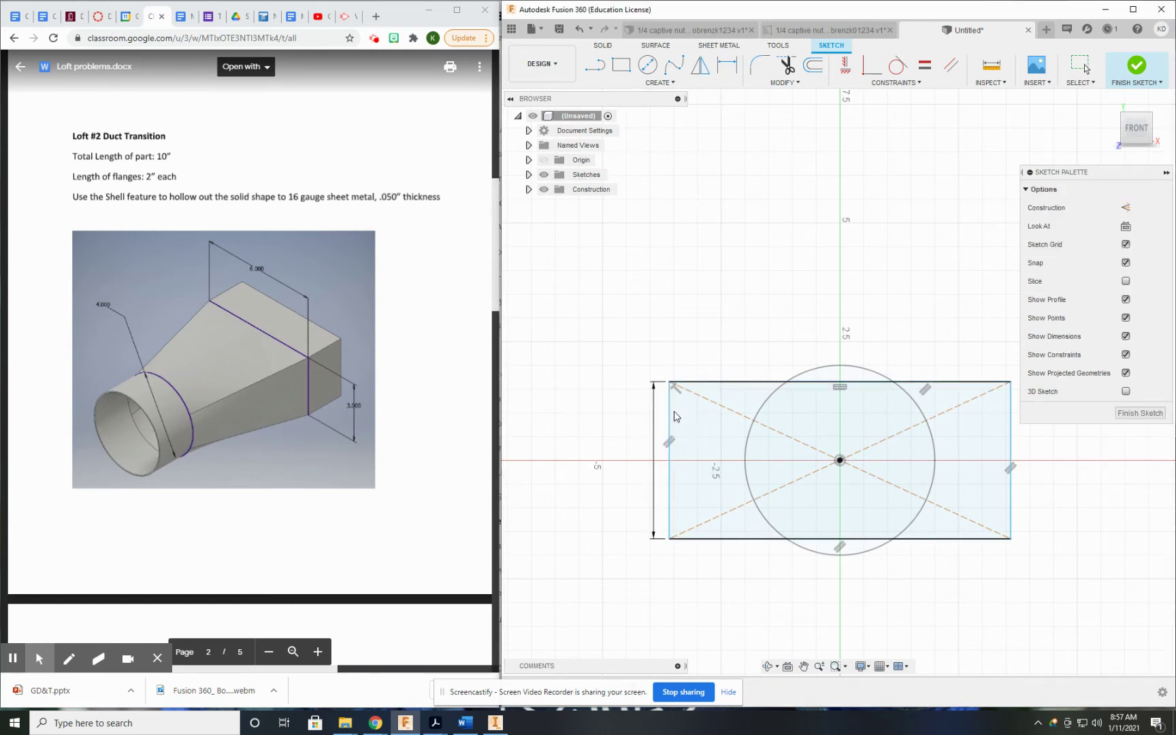
# Step: Set the rectangle's width to 6 in and finish the sketch
pyautogui.click(737, 390)
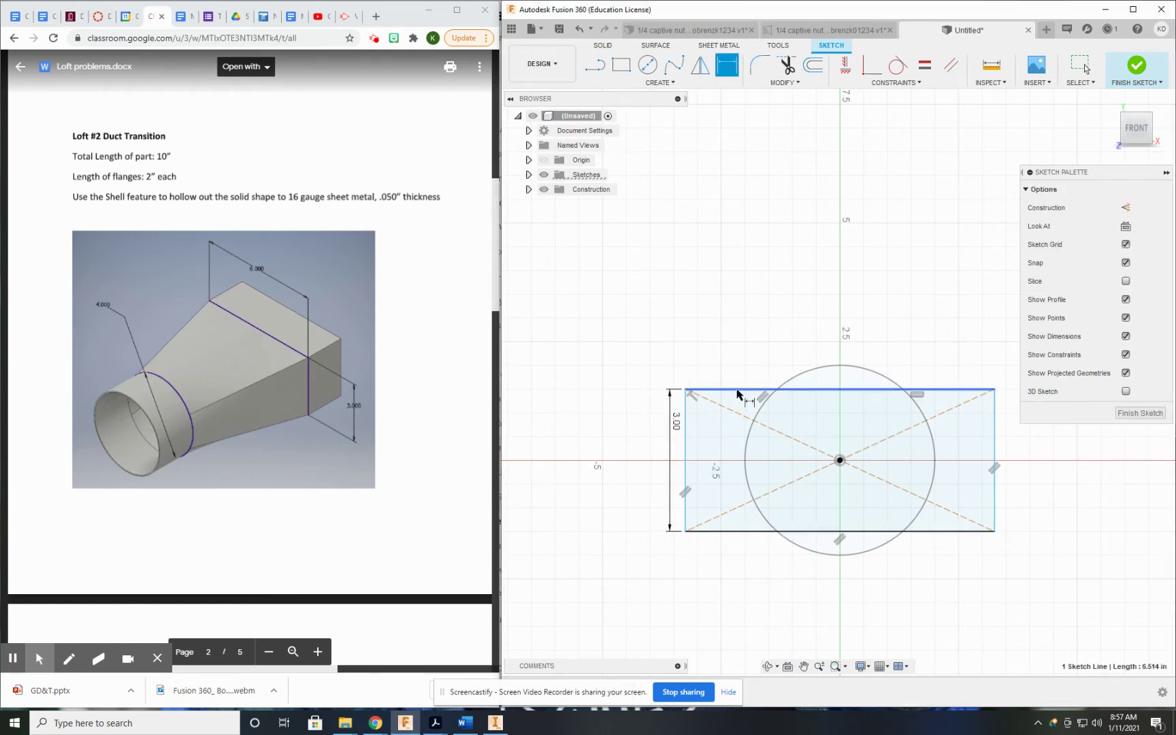
pyautogui.click(738, 336)
pyautogui.write('63')
pyautogui.press('Return')
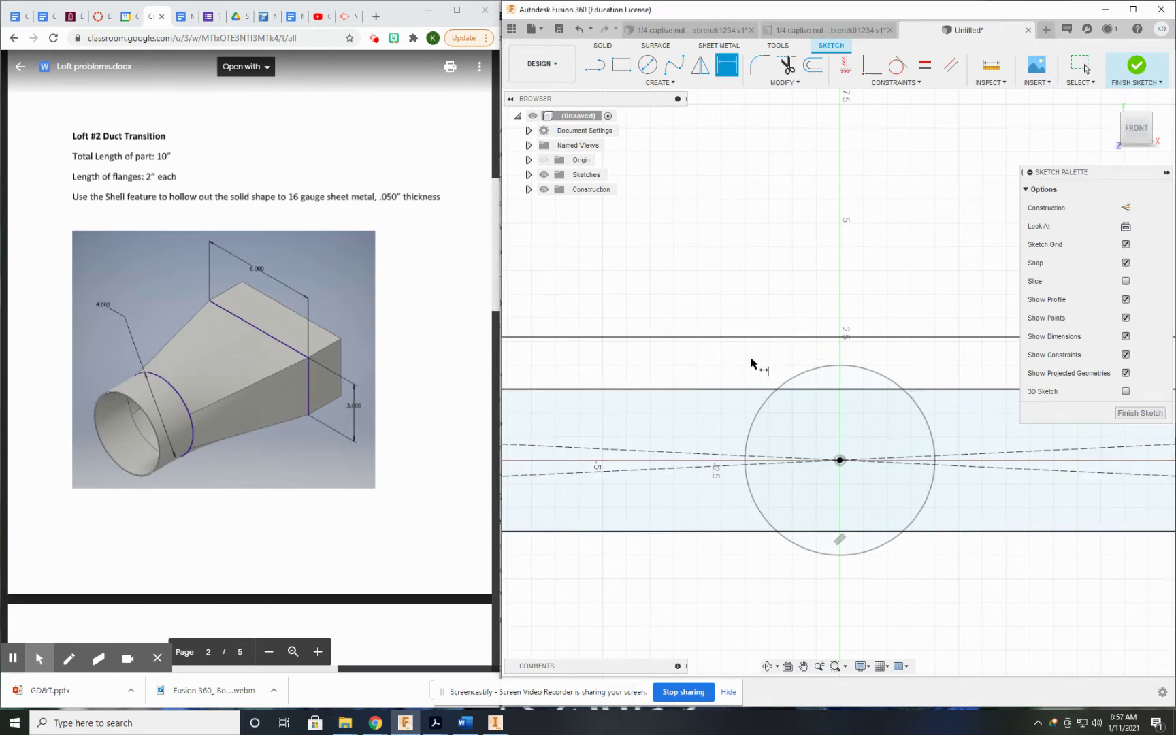
pyautogui.scroll(-2, 751, 363)
pyautogui.hotkey('ctrl', 'z')
pyautogui.doubleClick(749, 344)
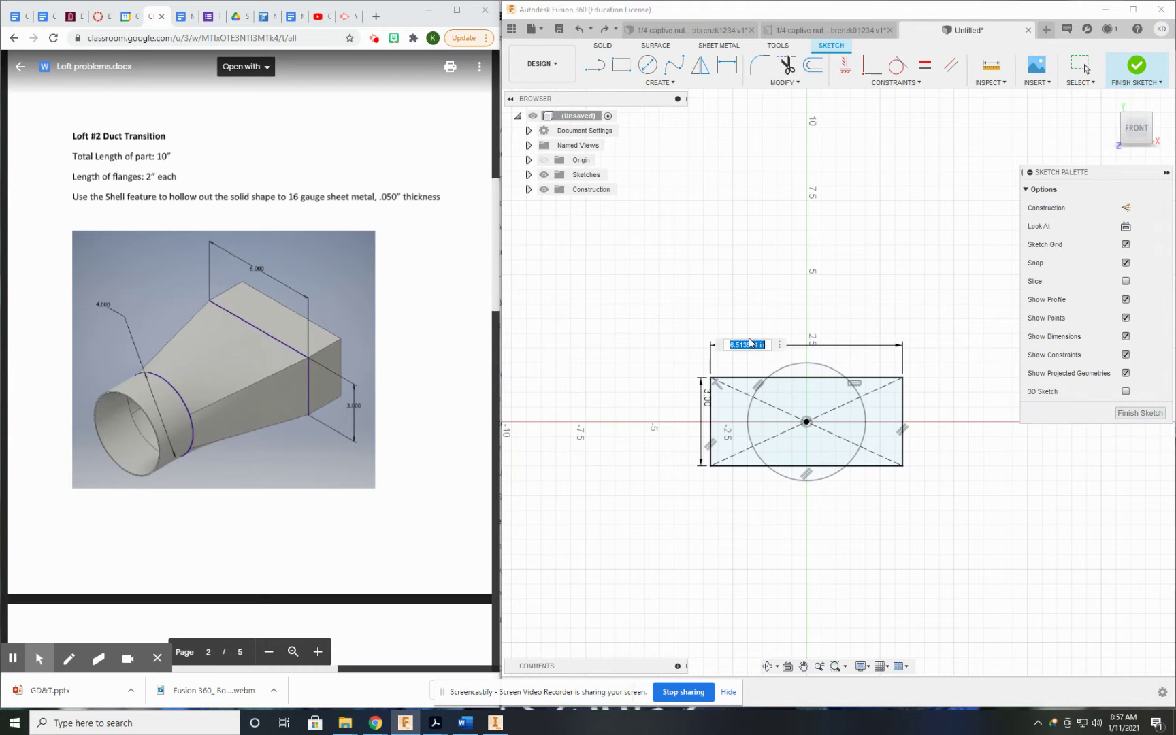
pyautogui.write('6')
pyautogui.press('Return')
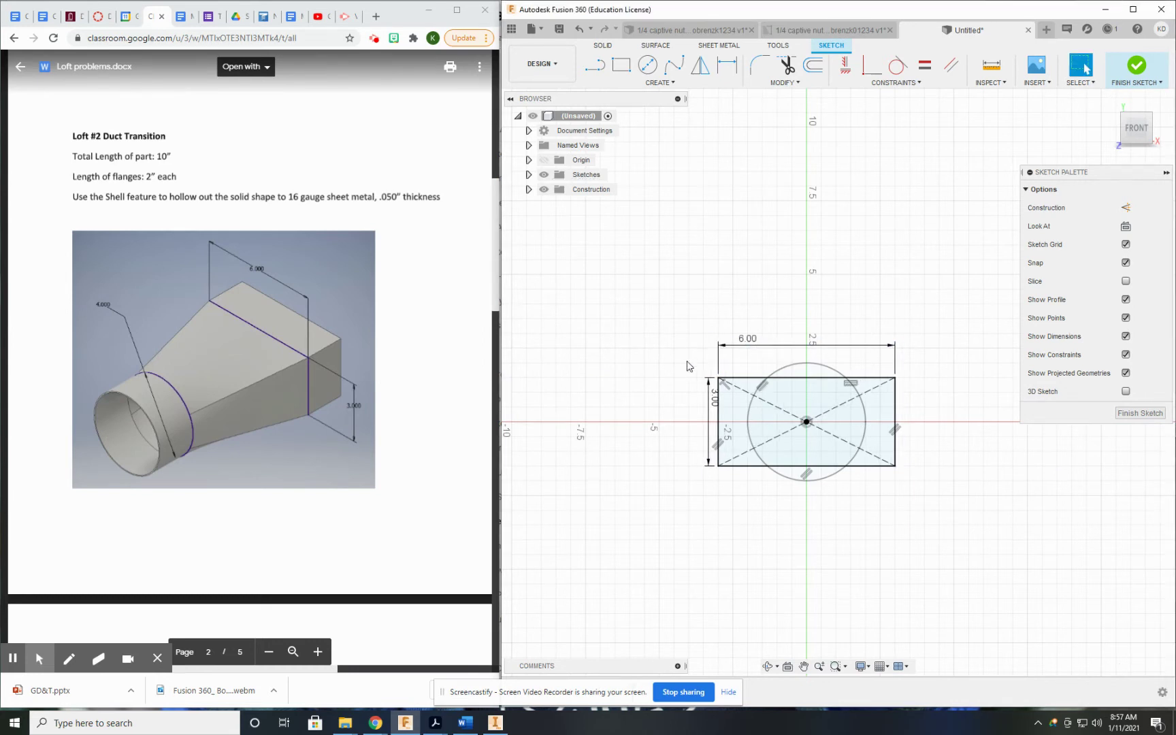
pyautogui.click(1136, 65)
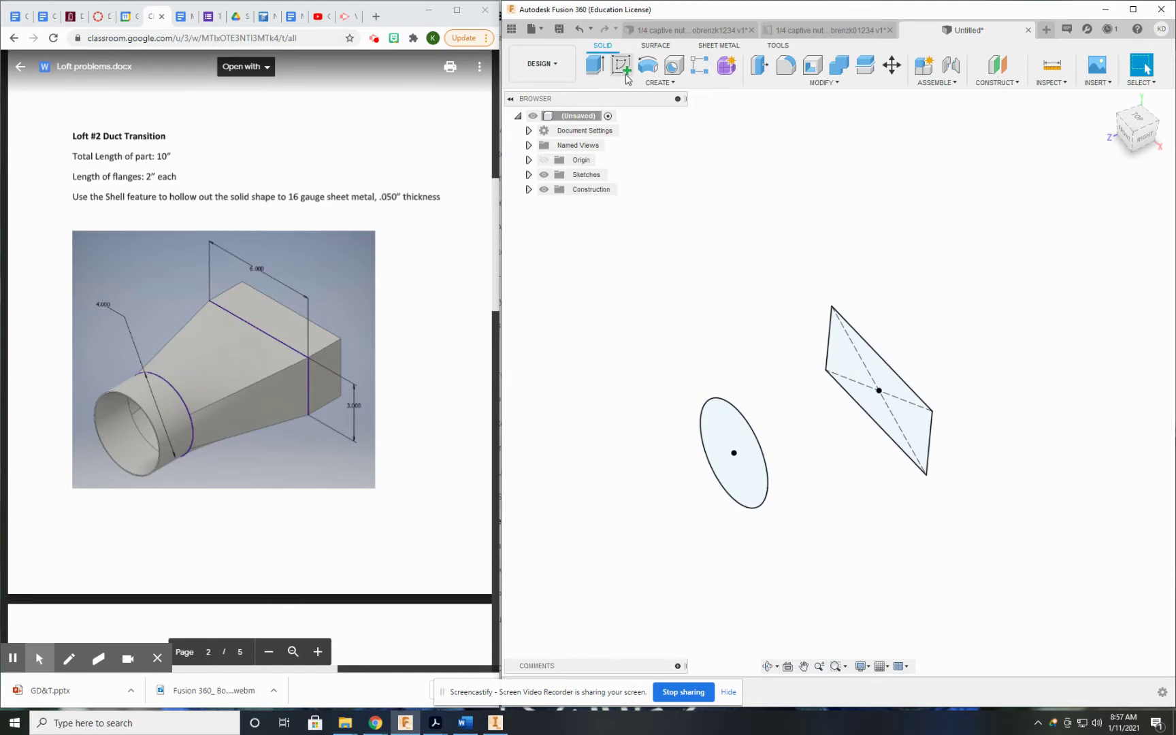
# Step: Loft a solid body from the 3×6 rectangle to the 4 in circle
pyautogui.click(658, 82)
pyautogui.click(674, 195)
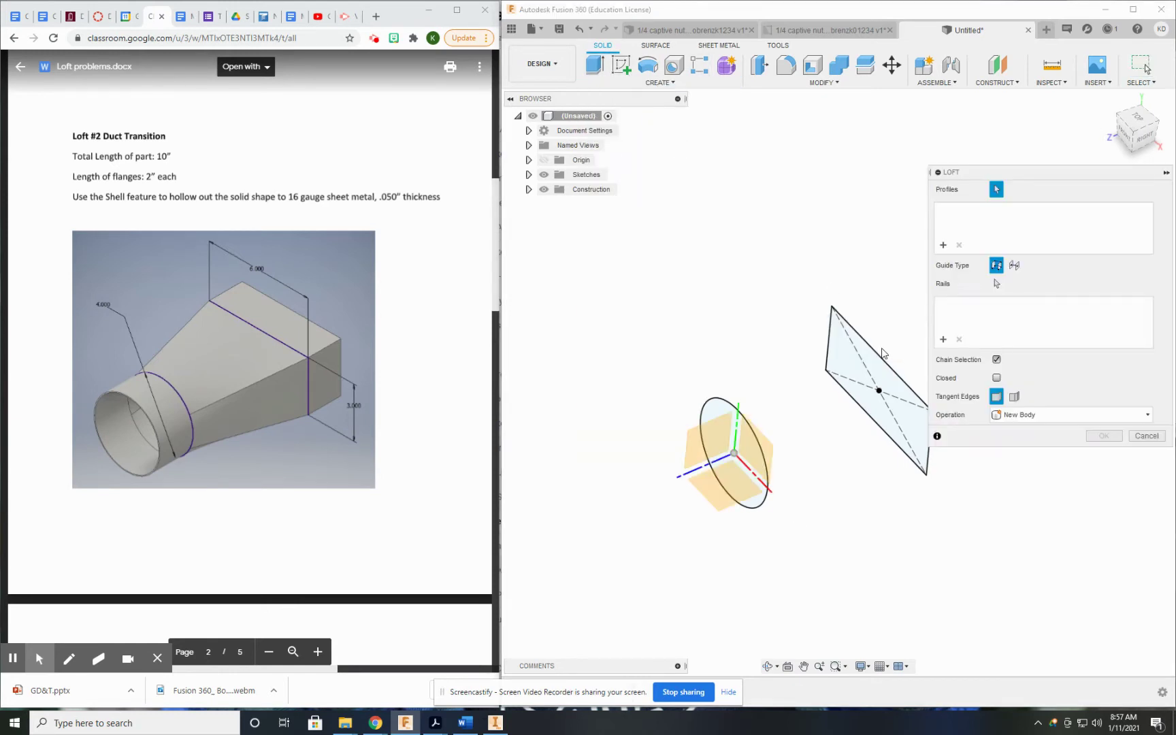
pyautogui.click(882, 353)
pyautogui.click(723, 415)
pyautogui.moveTo(801, 351); pyautogui.dragTo(682, 320, button='middle')
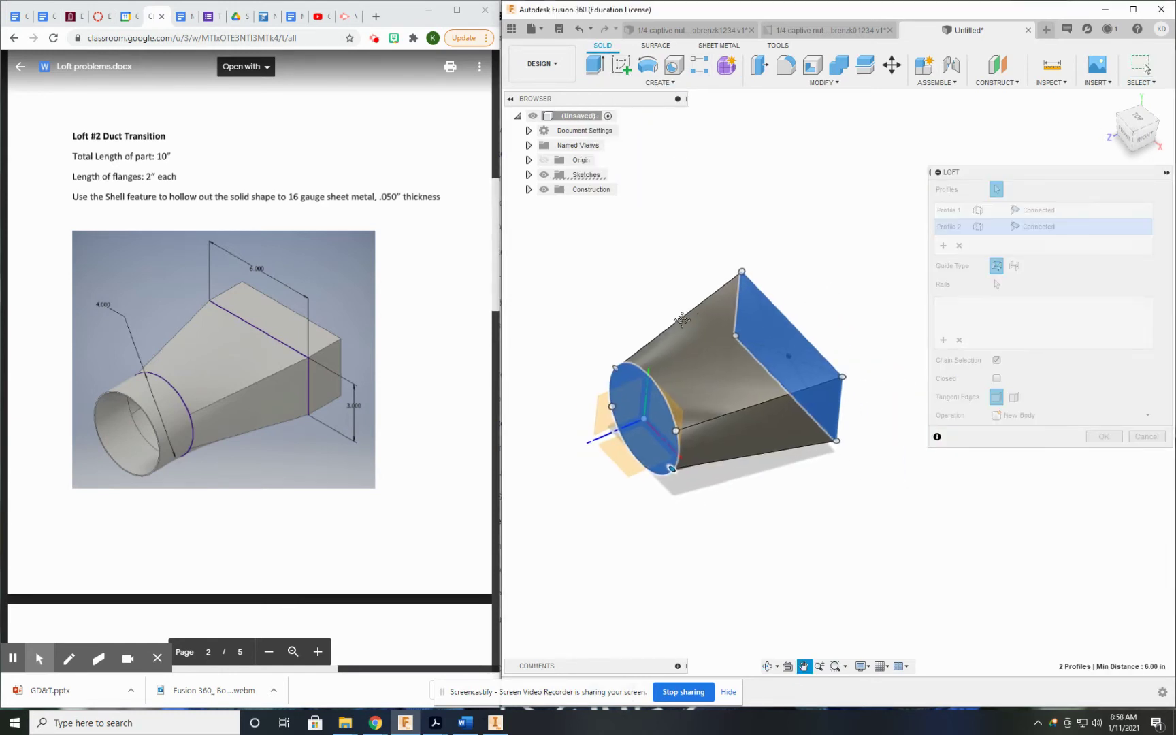
pyautogui.click(1104, 436)
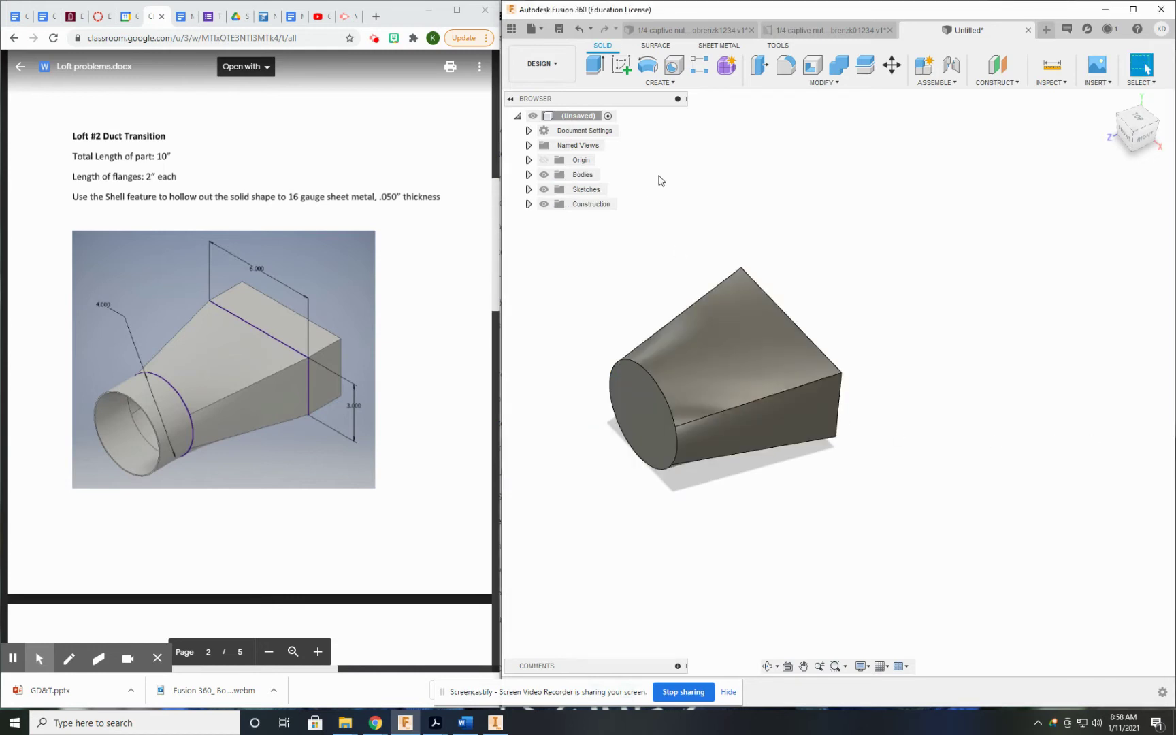
pyautogui.moveTo(659, 181); pyautogui.dragTo(698, 205, button='middle')
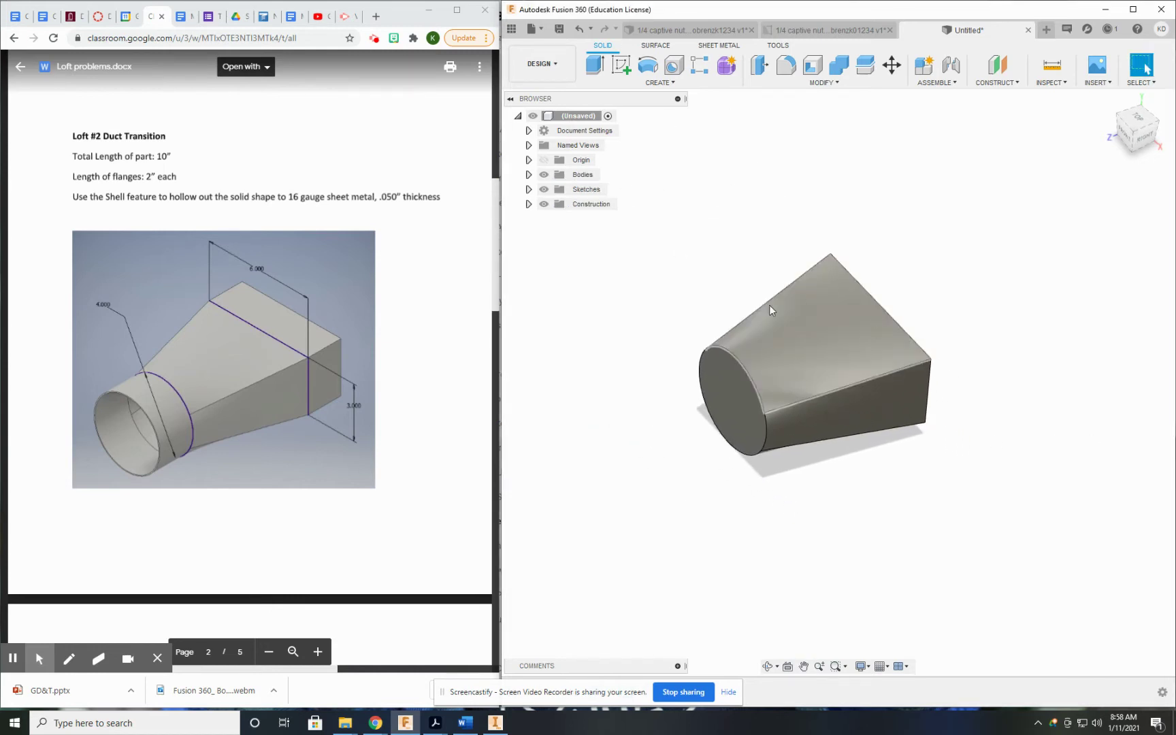
pyautogui.click(621, 65)
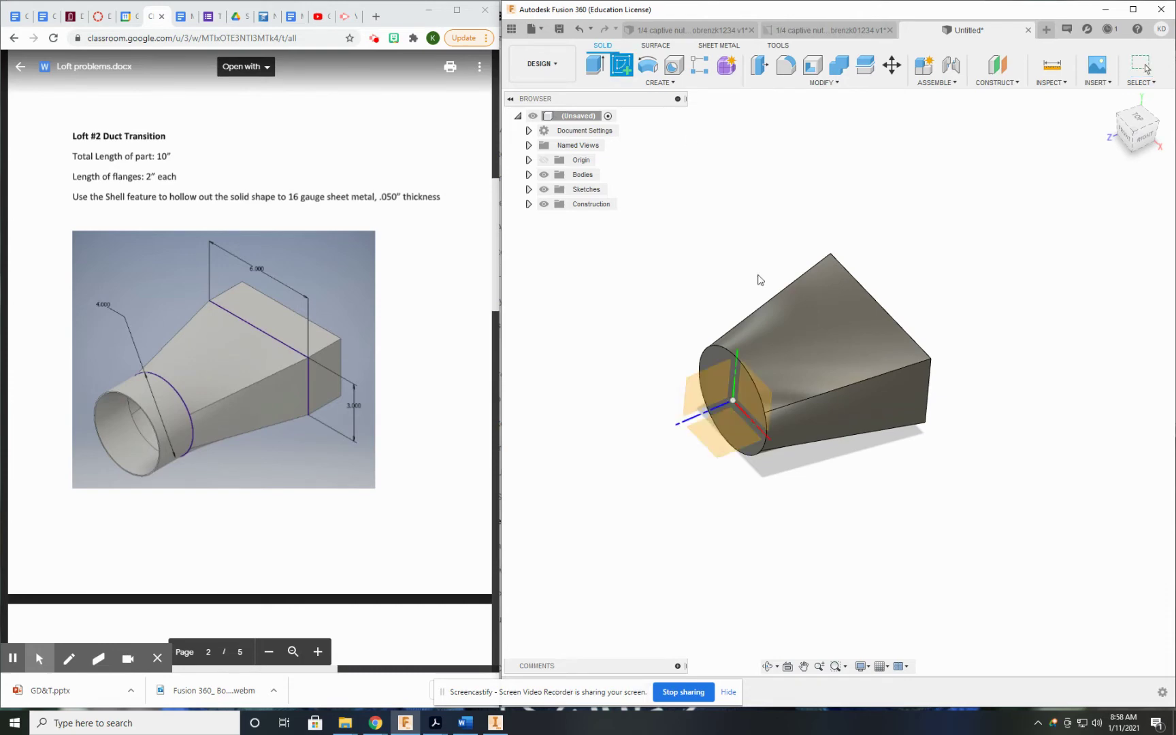
# Step: Sketch on the circular end face and project its circle into the sketch
pyautogui.click(712, 358)
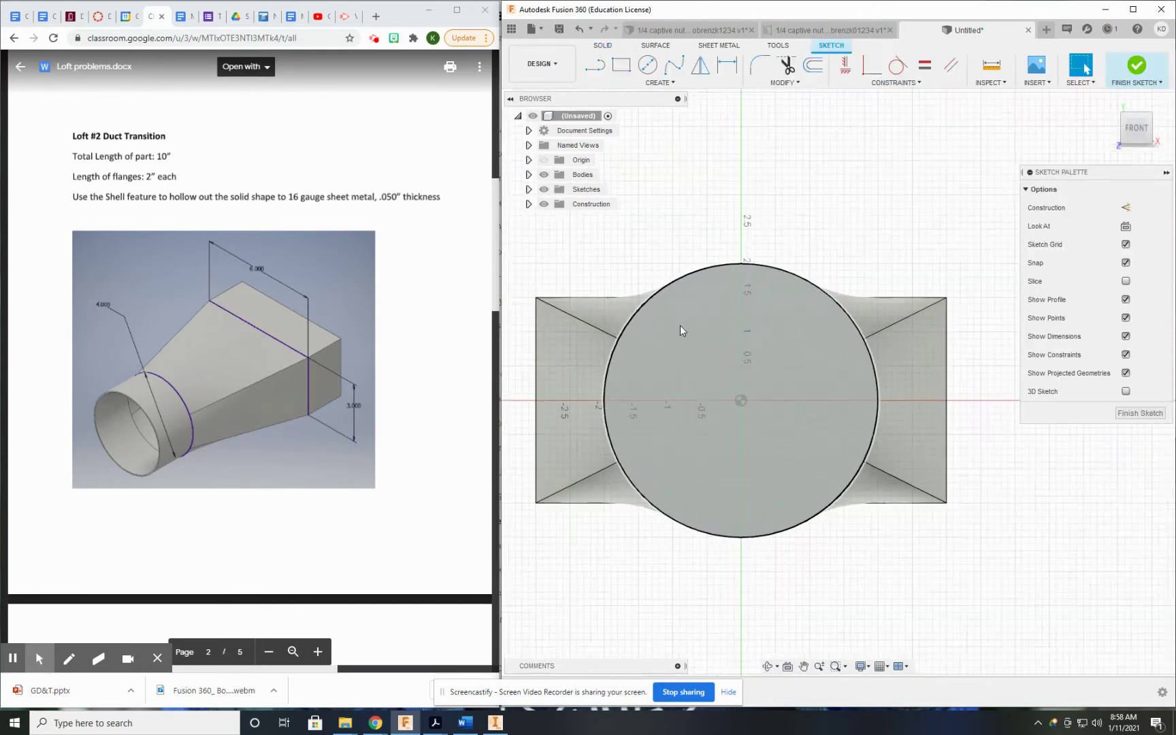
pyautogui.click(638, 83)
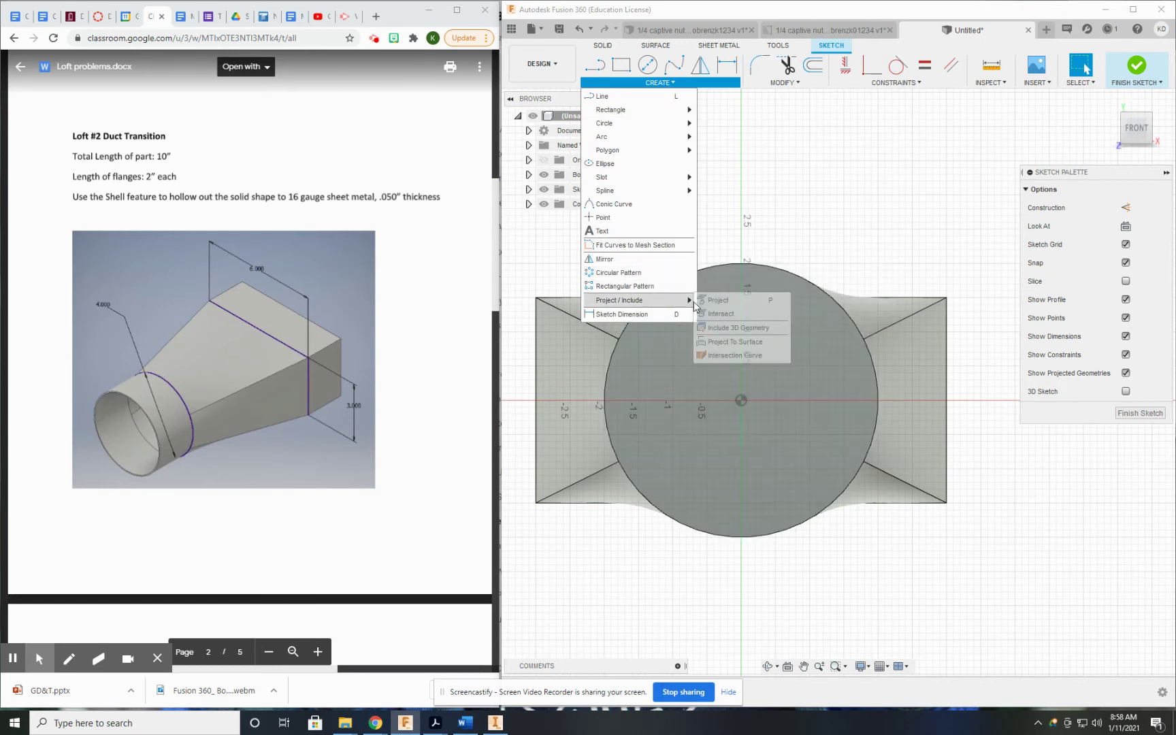
pyautogui.click(708, 297)
pyautogui.click(701, 311)
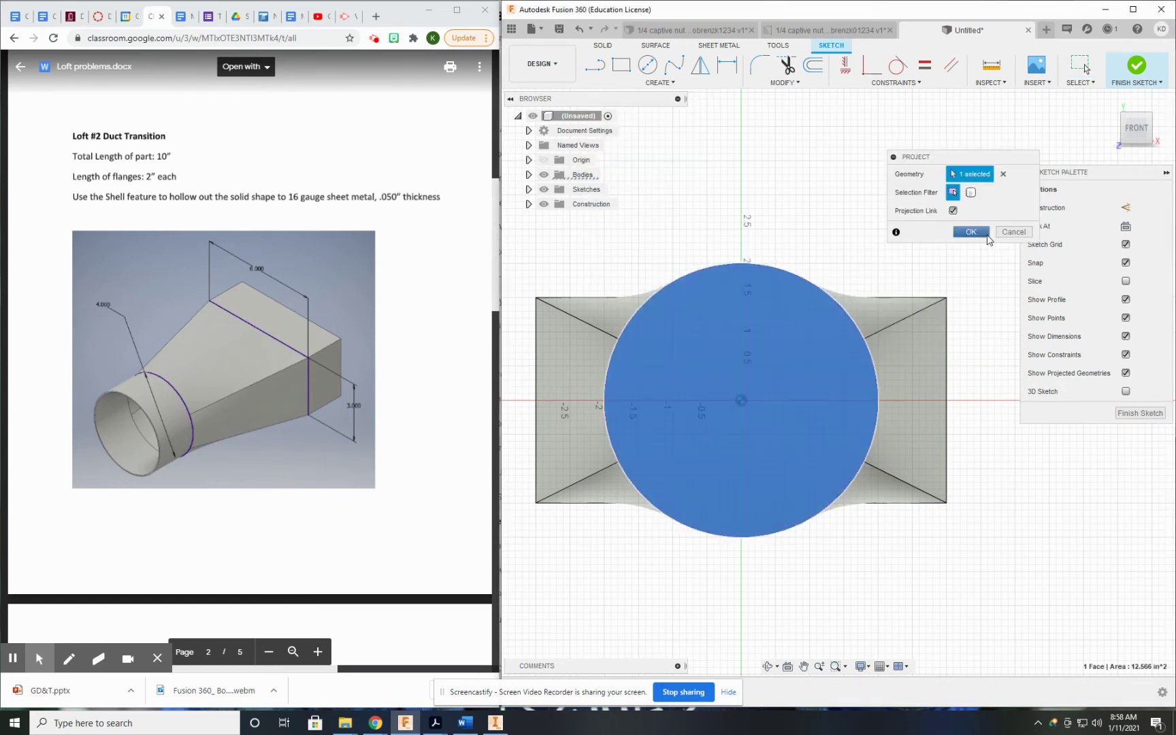
pyautogui.click(971, 232)
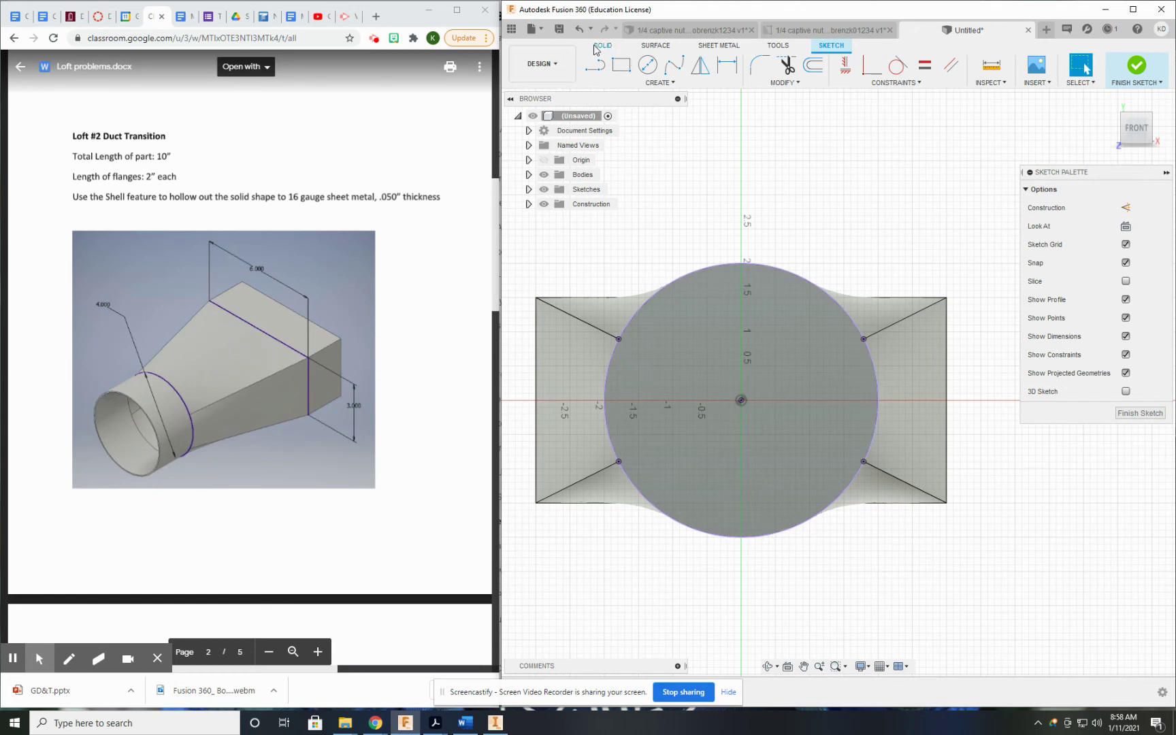
# Step: Extrude the projected circle 2 in as a joined flange
pyautogui.press('e')
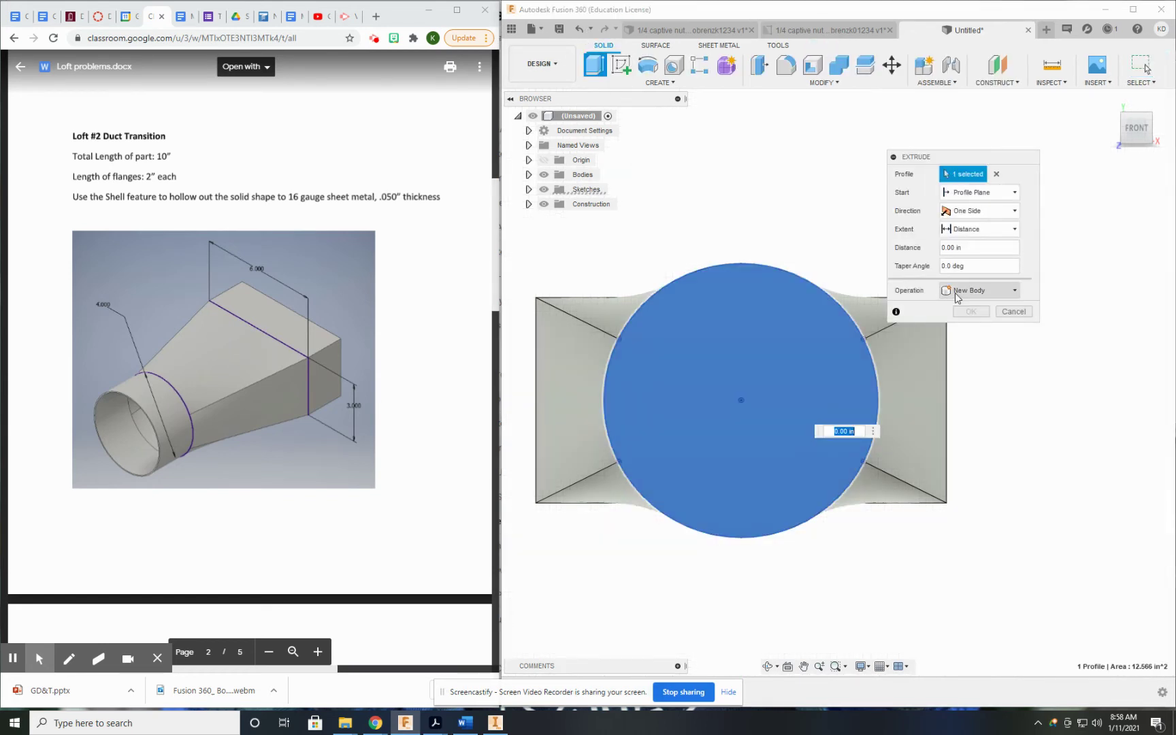
pyautogui.write('2')
pyautogui.press('Return')
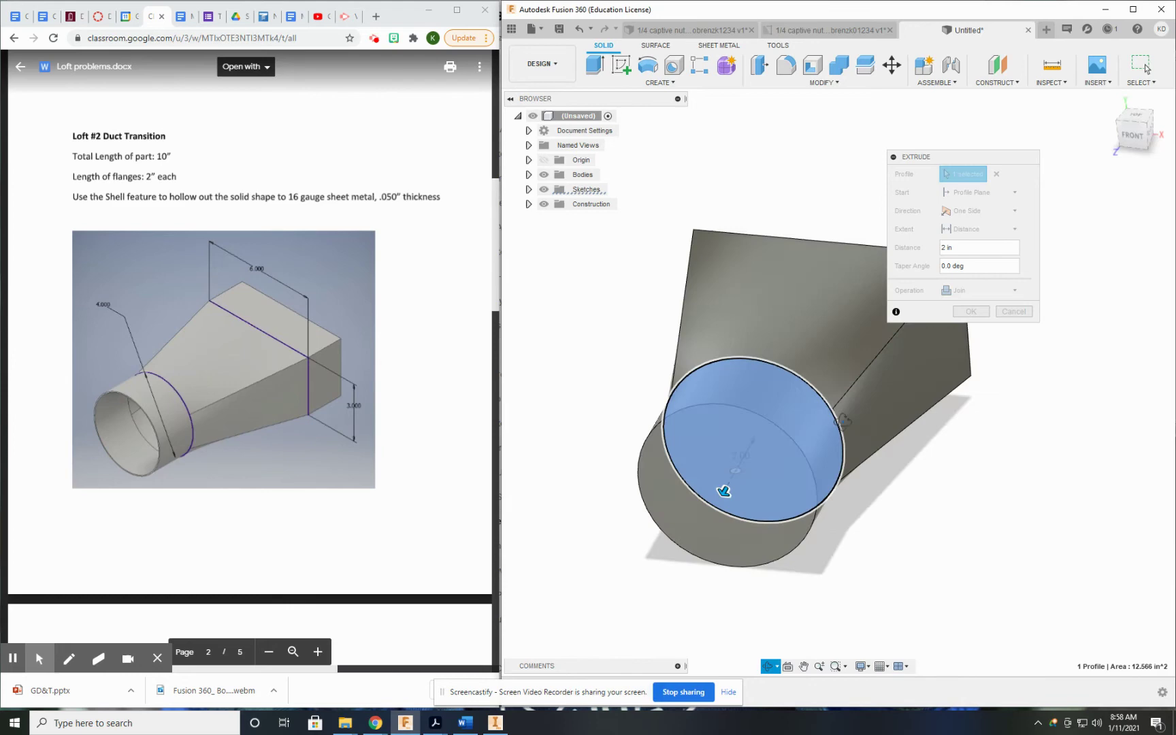
pyautogui.click(991, 311)
pyautogui.keyDown('shift'); pyautogui.moveTo(991, 311); pyautogui.dragTo(814, 351, button='middle'); pyautogui.keyUp('shift')
# Step: Sketch on the rectangular end face and project its rectangle into the sketch
pyautogui.click(621, 65)
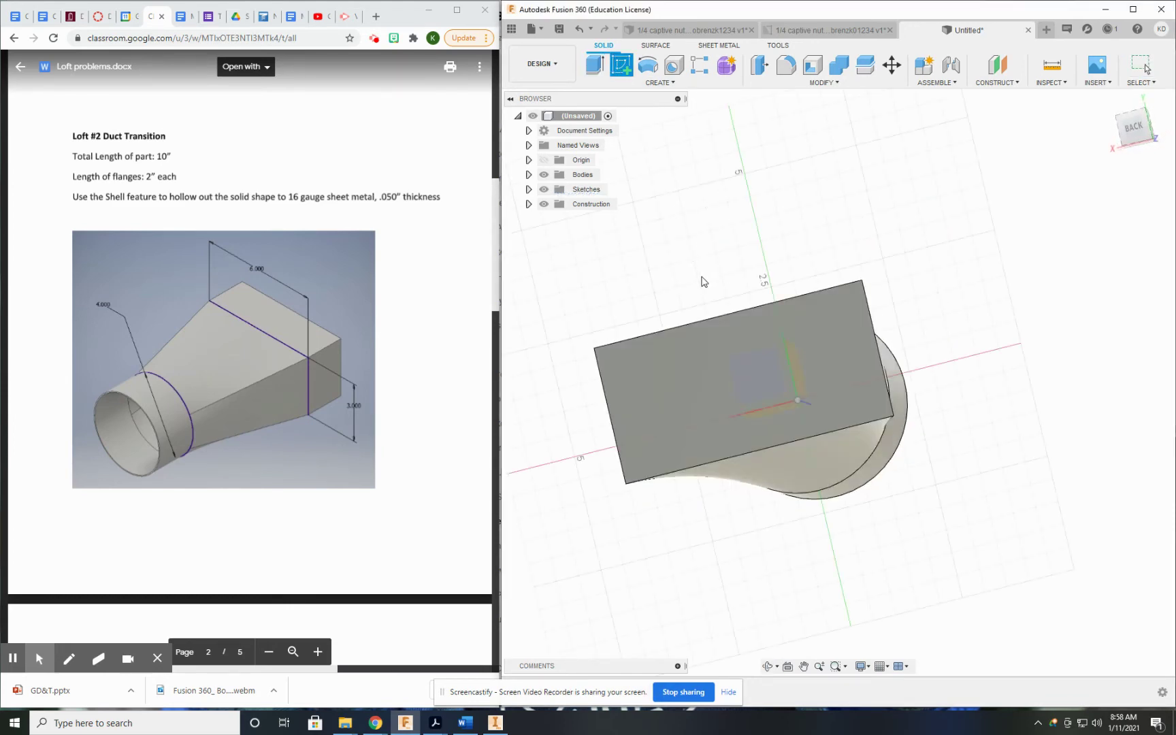
pyautogui.click(711, 348)
pyautogui.click(659, 82)
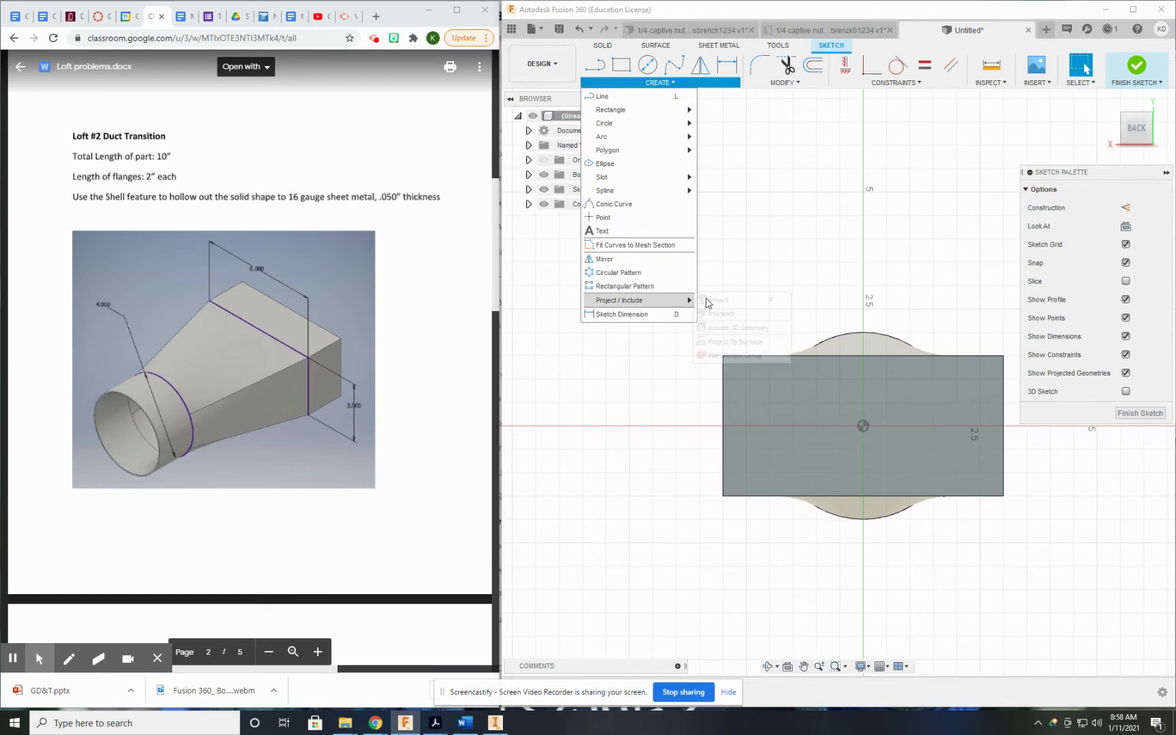
pyautogui.click(718, 300)
pyautogui.click(770, 378)
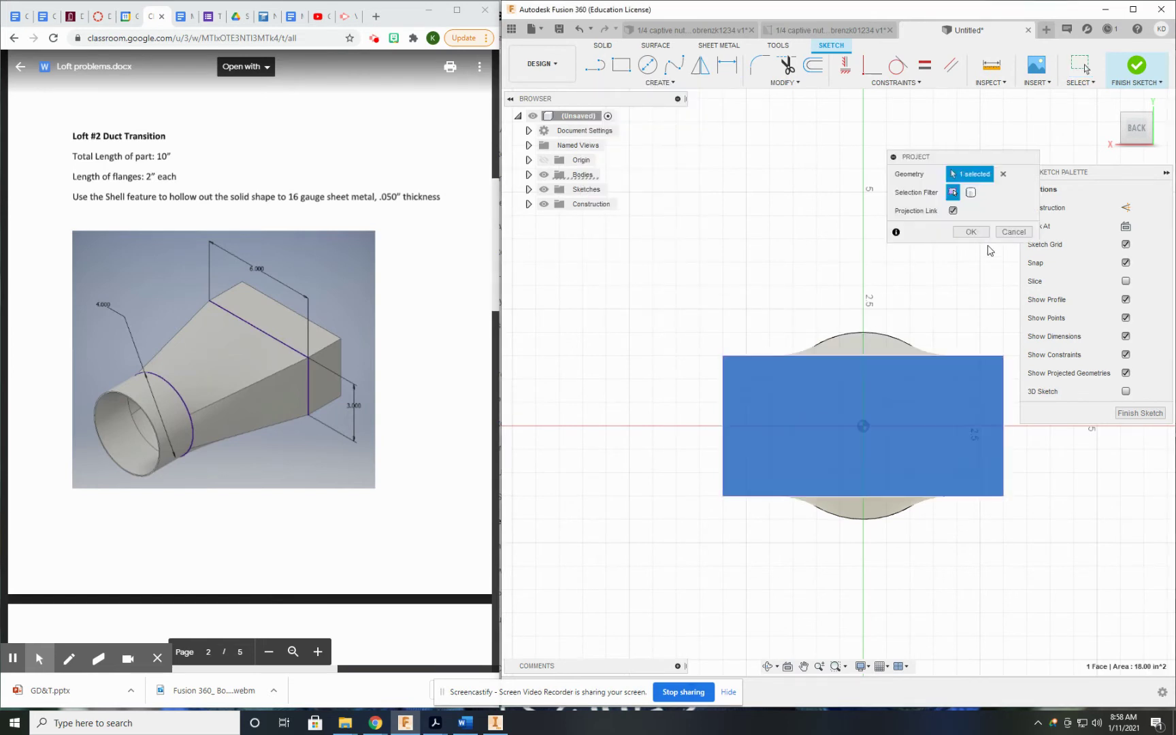
pyautogui.click(971, 232)
# Step: Extrude the projected rectangle 2 in as the rectangular flange
pyautogui.click(603, 45)
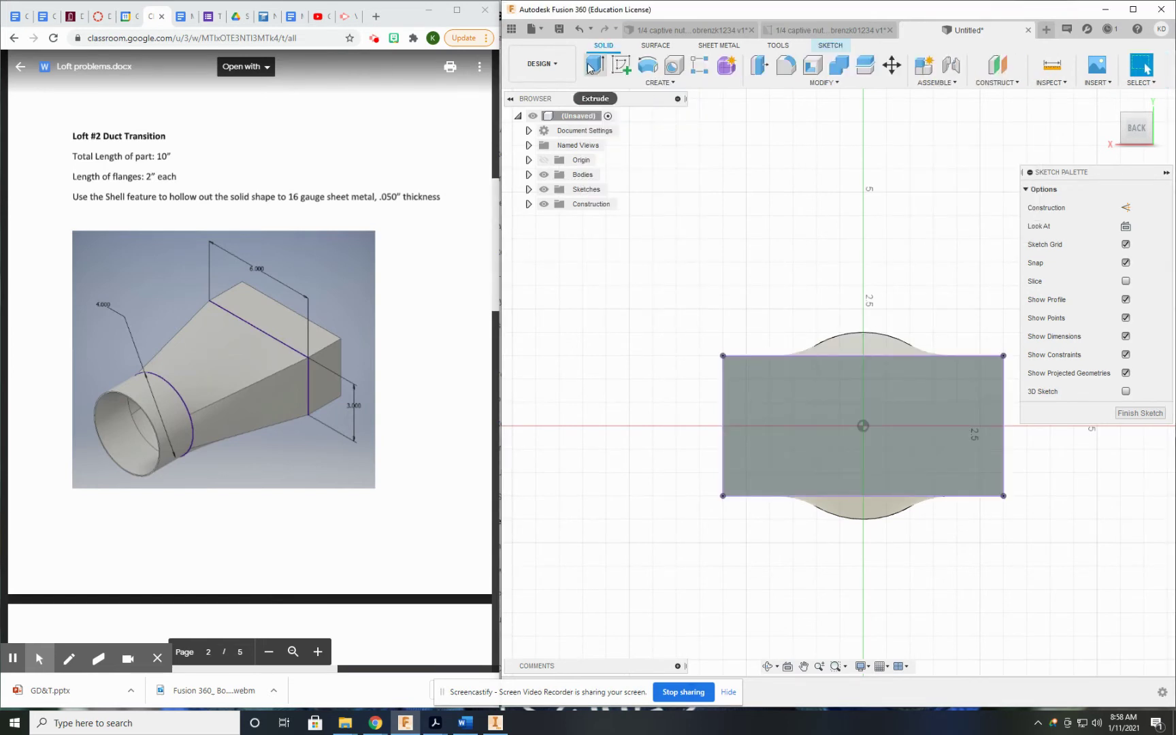
pyautogui.click(589, 66)
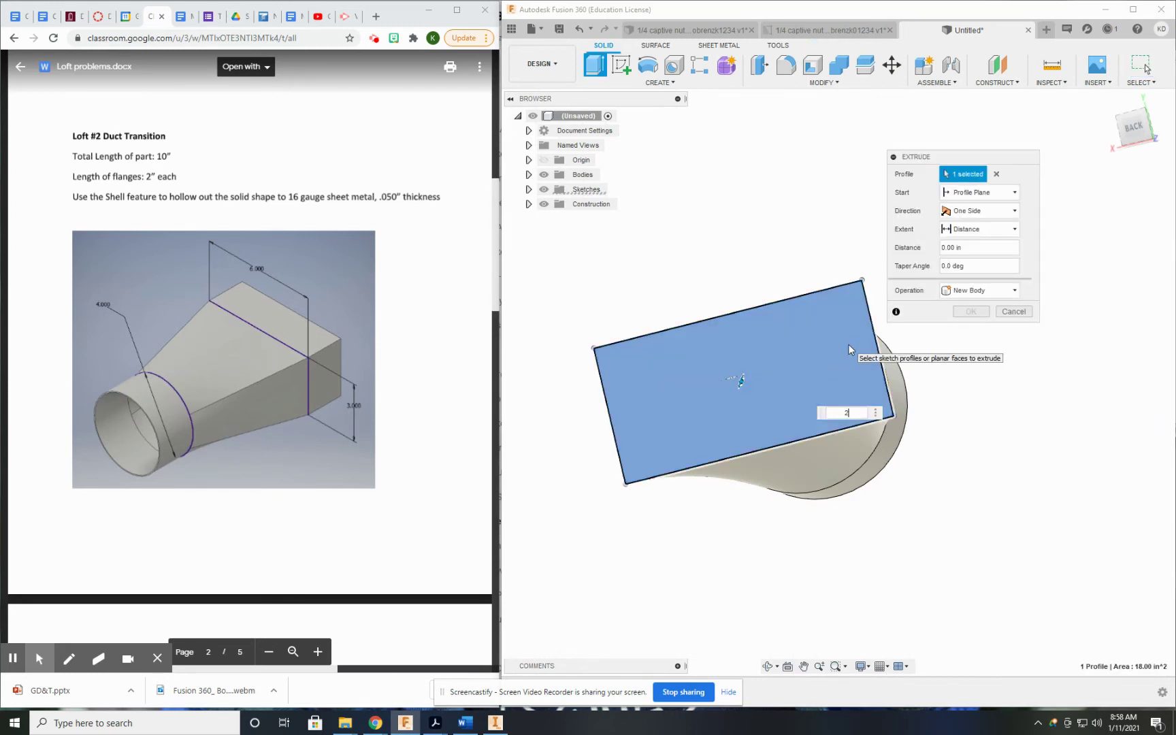
pyautogui.write('2')
pyautogui.press('Return')
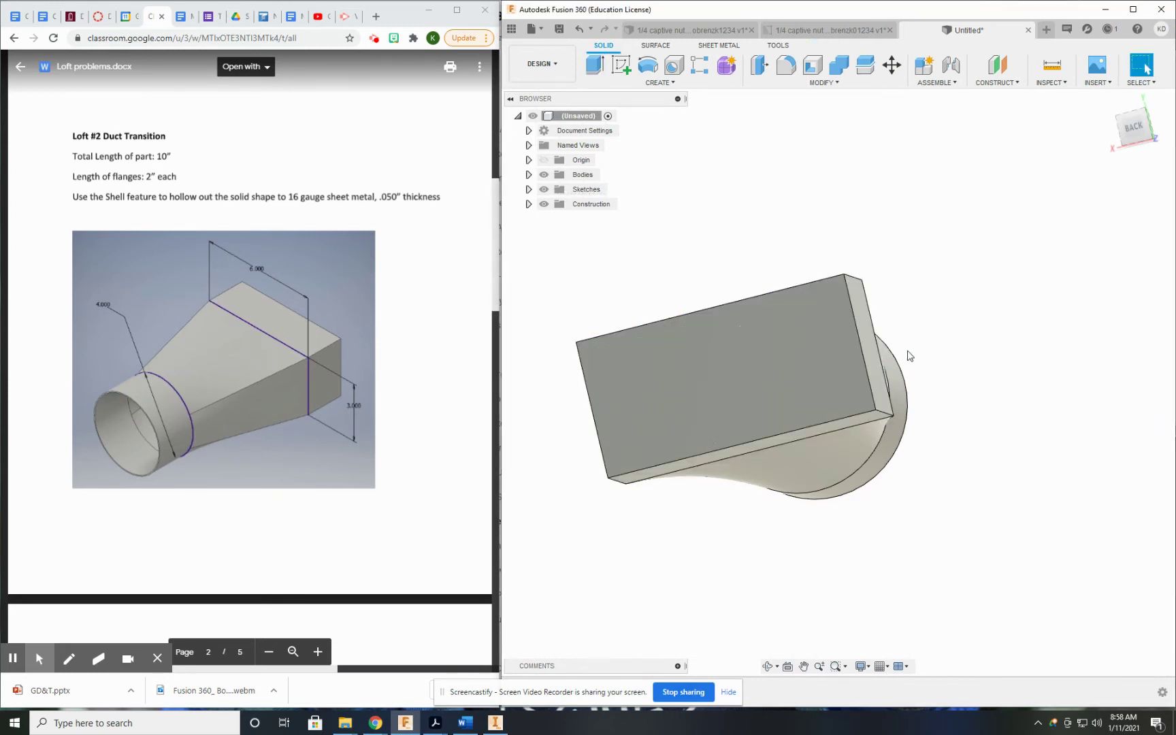
pyautogui.moveTo(908, 352)
pyautogui.keyDown('shift'); pyautogui.mouseDown(button='middle')
pyautogui.moveTo(946, 333)
pyautogui.moveTo(1034, 376)
pyautogui.moveTo(1007, 336)
pyautogui.moveTo(973, 357)
pyautogui.moveTo(990, 304)
pyautogui.moveTo(994, 318)
pyautogui.moveTo(979, 307)
pyautogui.mouseUp(button='middle'); pyautogui.keyUp('shift')
# Step: Shell the duct to a 0.05 in wall, removing the circular end face
pyautogui.click(1144, 64)
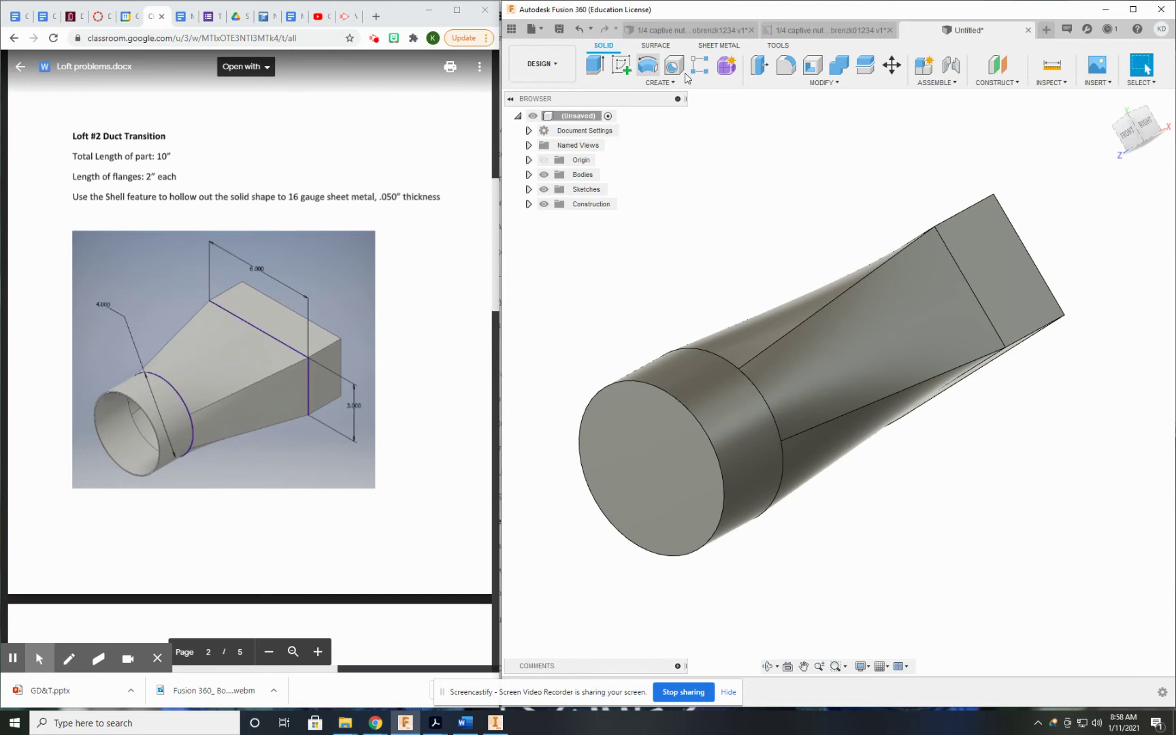
pyautogui.click(812, 65)
pyautogui.click(668, 447)
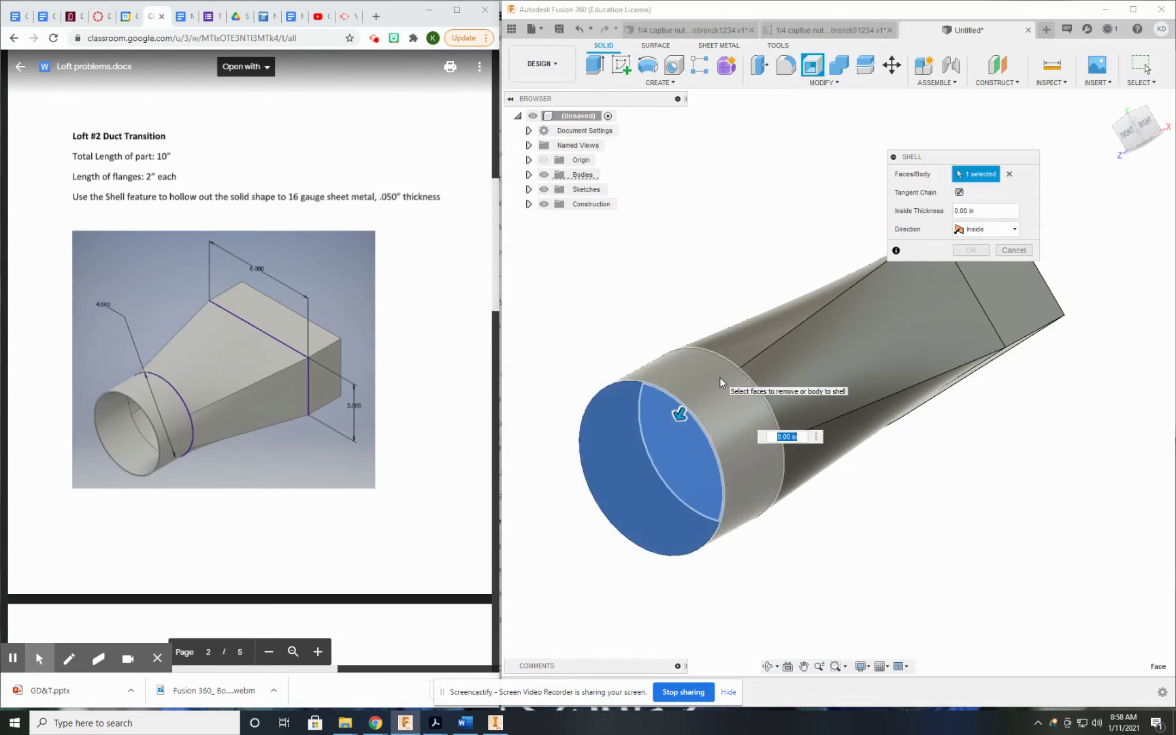
pyautogui.press('Return')
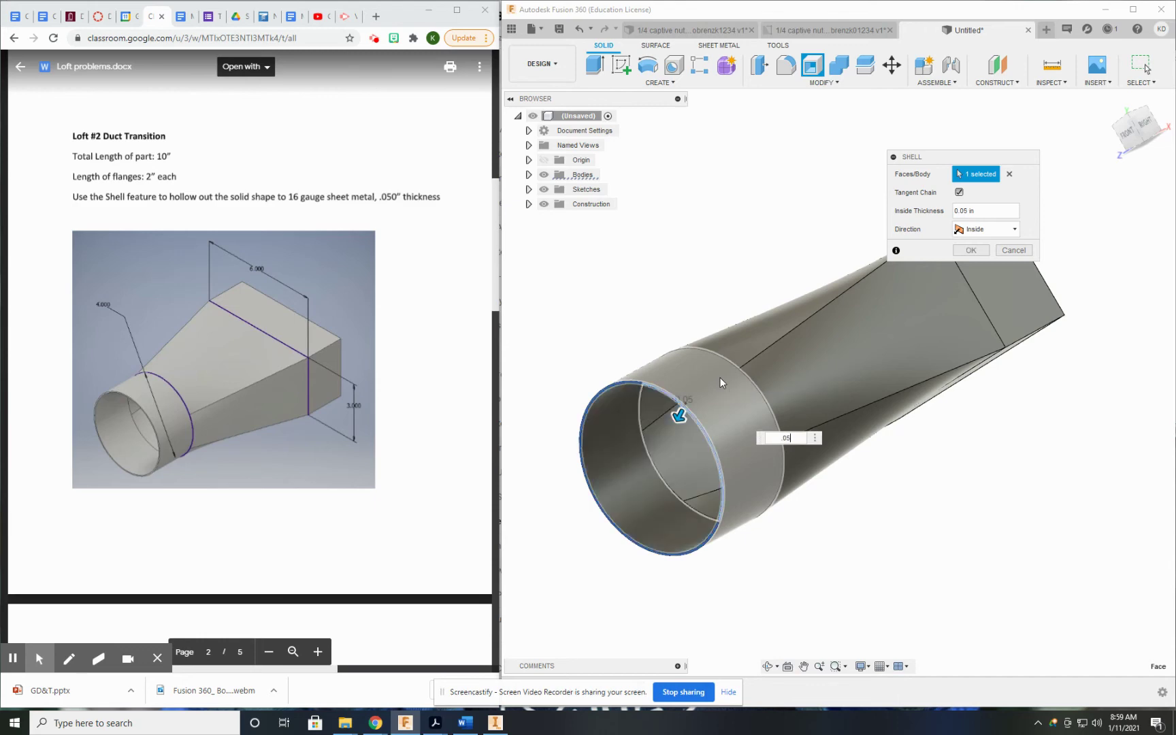
pyautogui.keyDown('shift'); pyautogui.moveTo(681, 376); pyautogui.dragTo(784, 382, button='middle'); pyautogui.keyUp('shift')
pyautogui.keyDown('shift'); pyautogui.moveTo(982, 411); pyautogui.dragTo(680, 398, button='middle'); pyautogui.keyUp('shift')
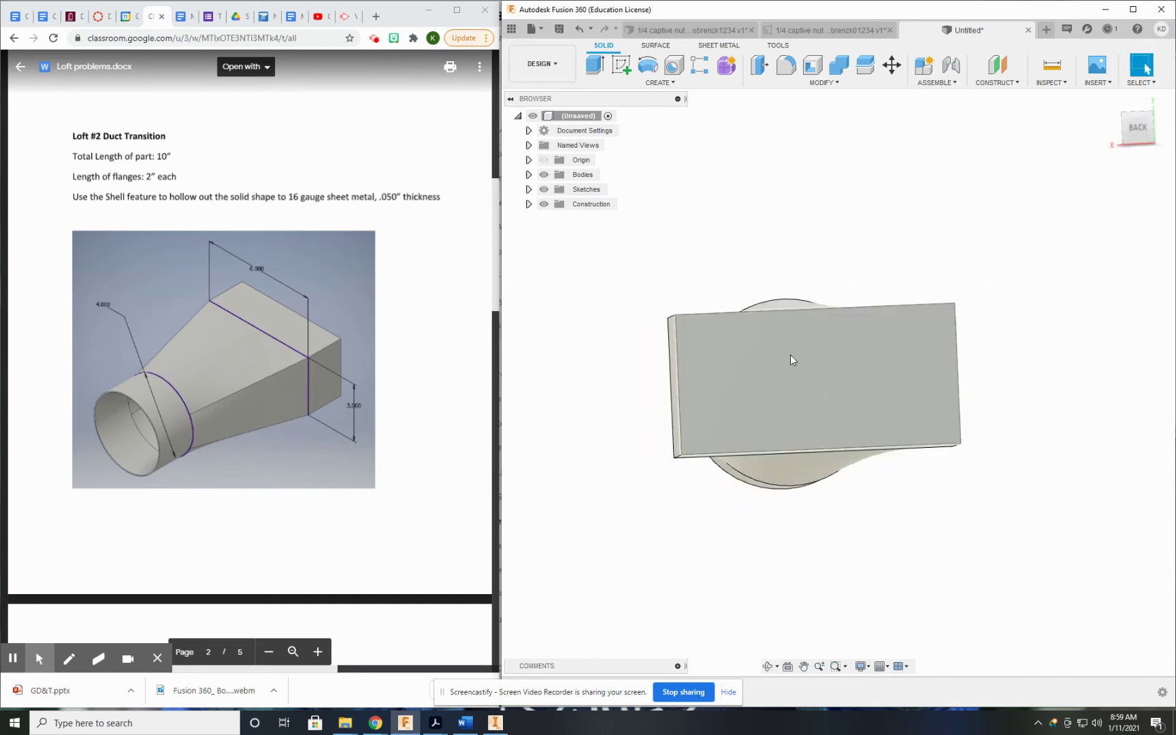
# Step: Start a new sketch on the rectangular flange end face
pyautogui.click(621, 64)
pyautogui.click(946, 389)
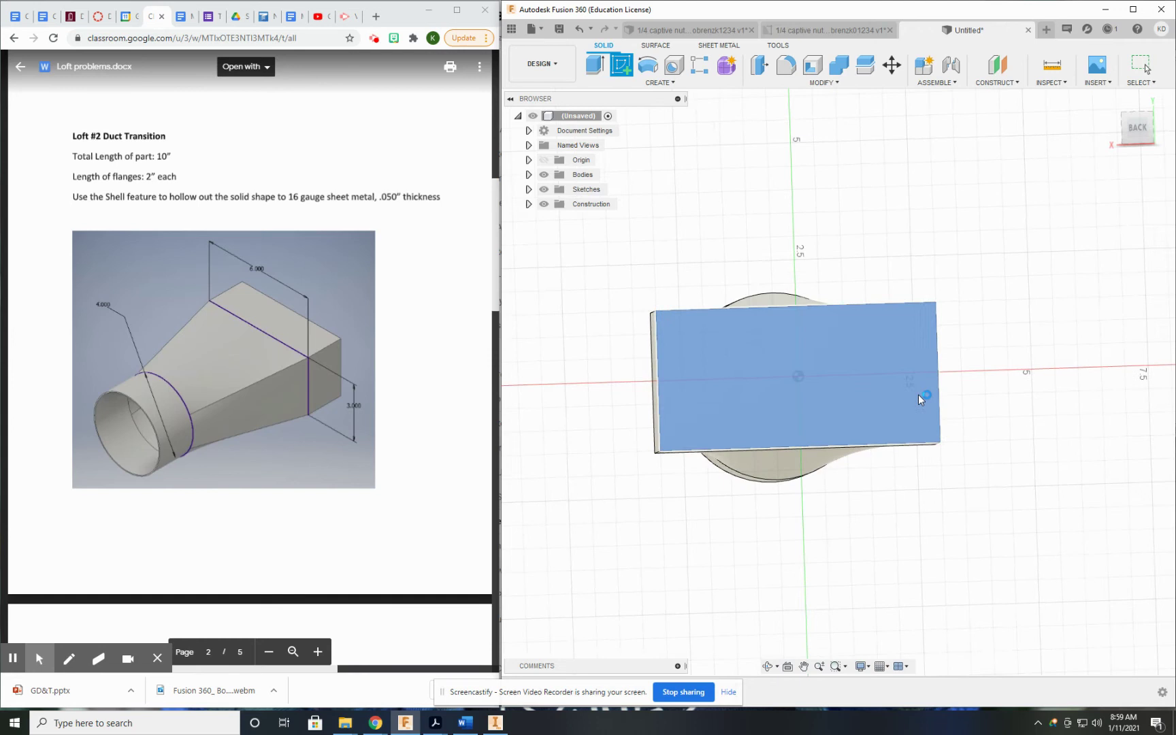
pyautogui.click(917, 394)
pyautogui.click(620, 65)
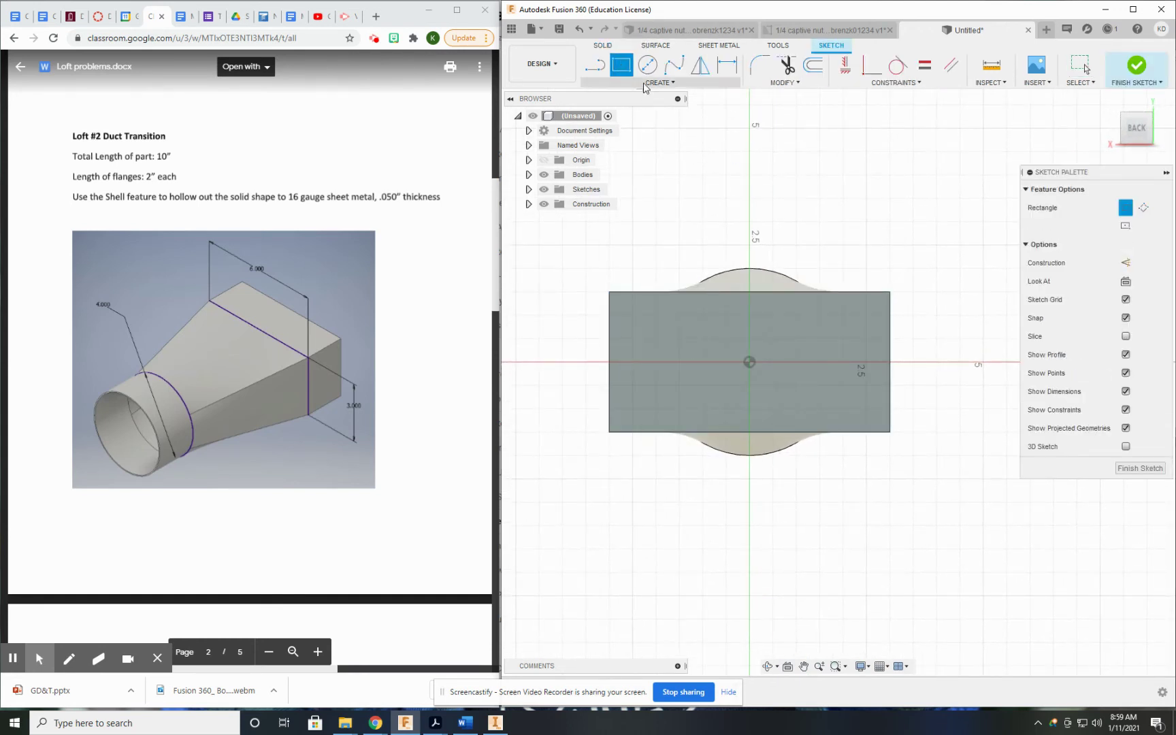
pyautogui.click(648, 64)
pyautogui.click(659, 82)
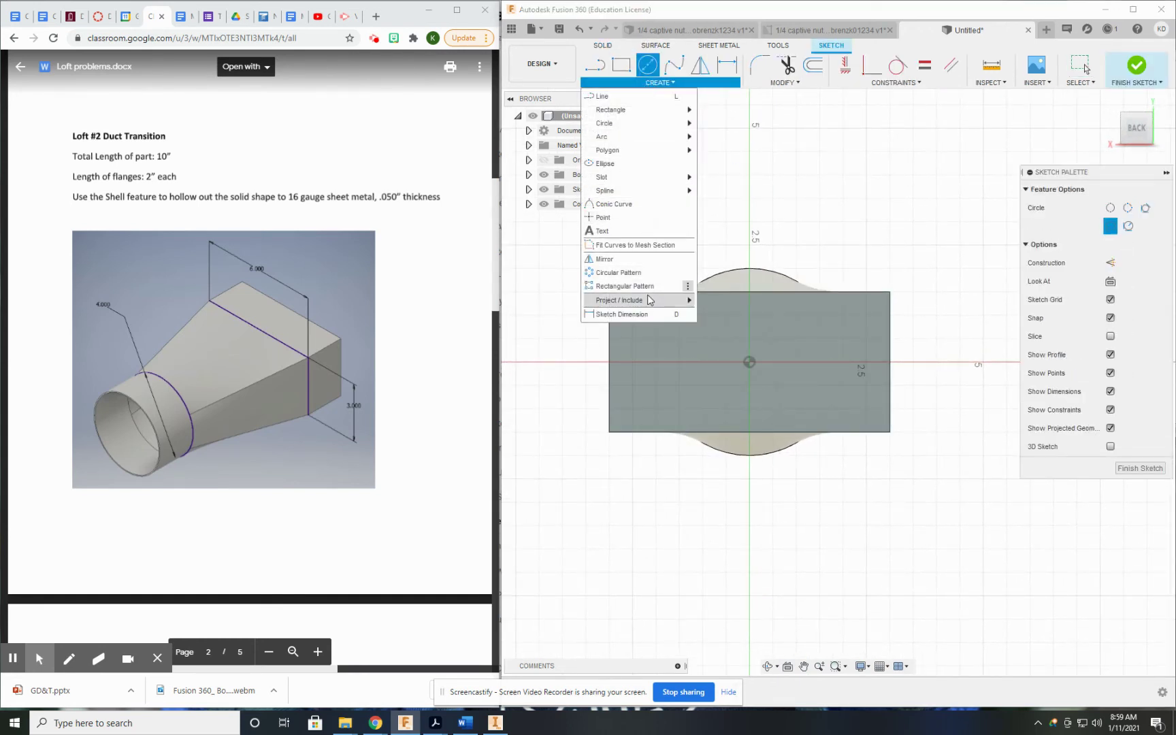
pyautogui.click(724, 304)
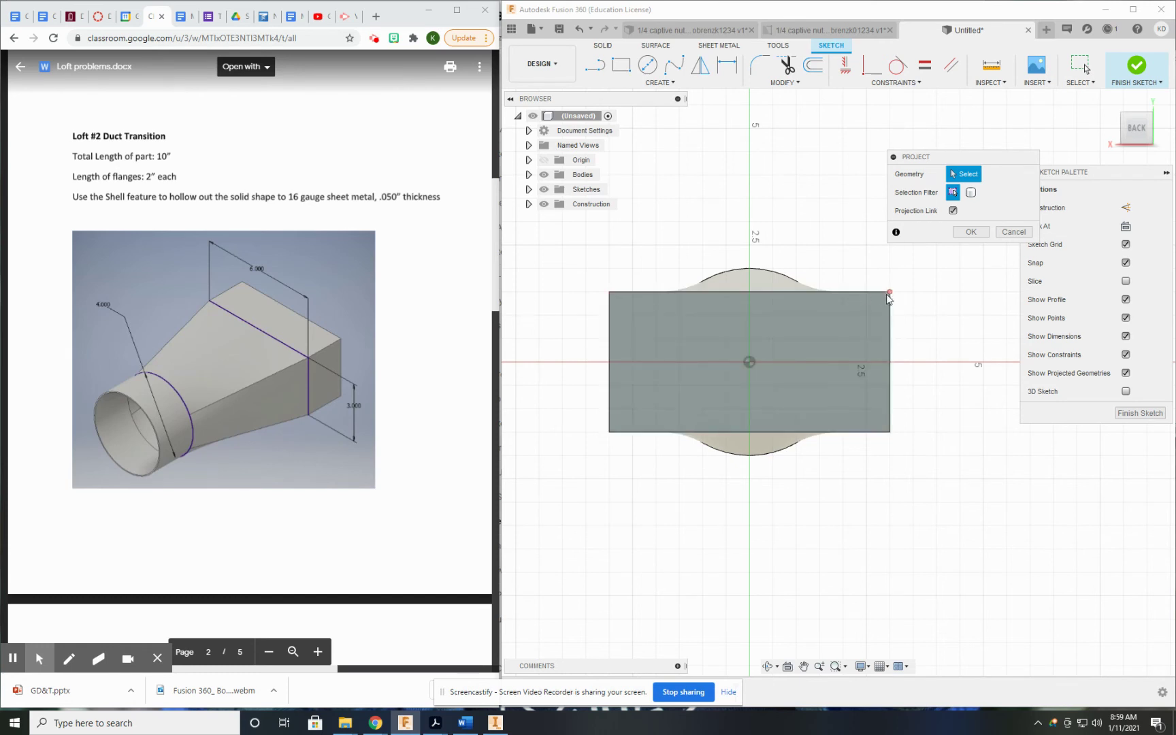
pyautogui.click(1014, 231)
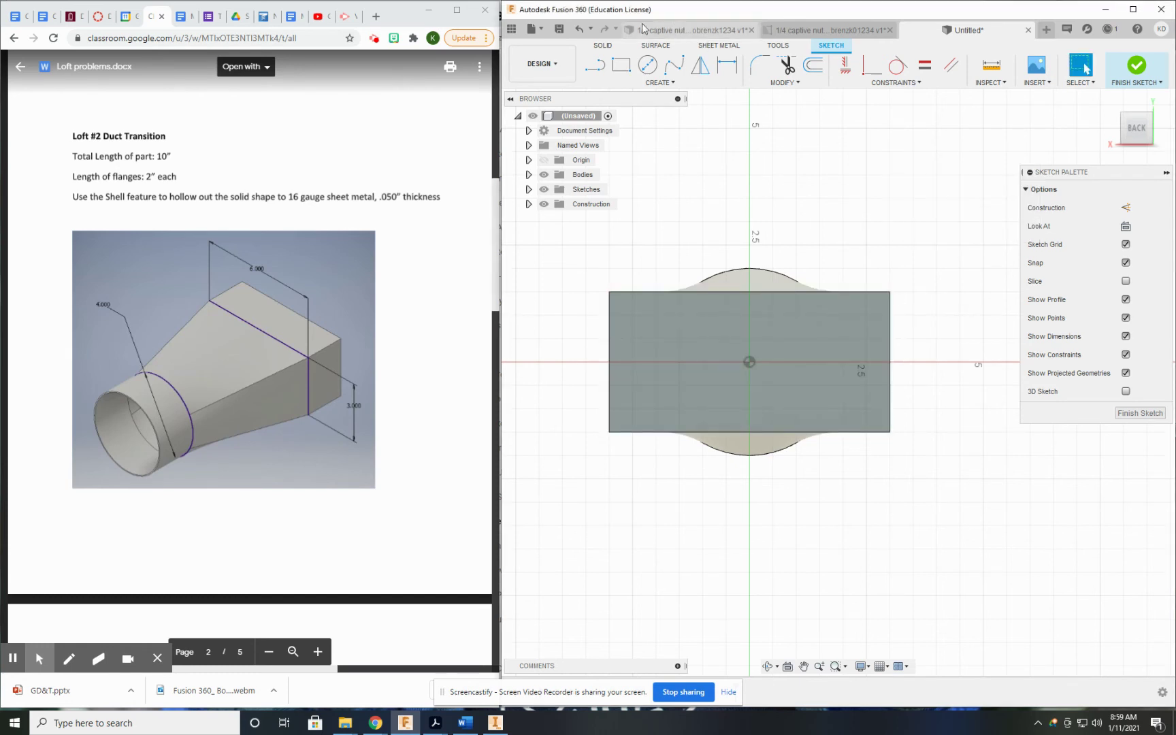
# Step: Trace a two-point rectangle from the face's top-left to bottom-right corner
pyautogui.click(621, 65)
pyautogui.click(610, 292)
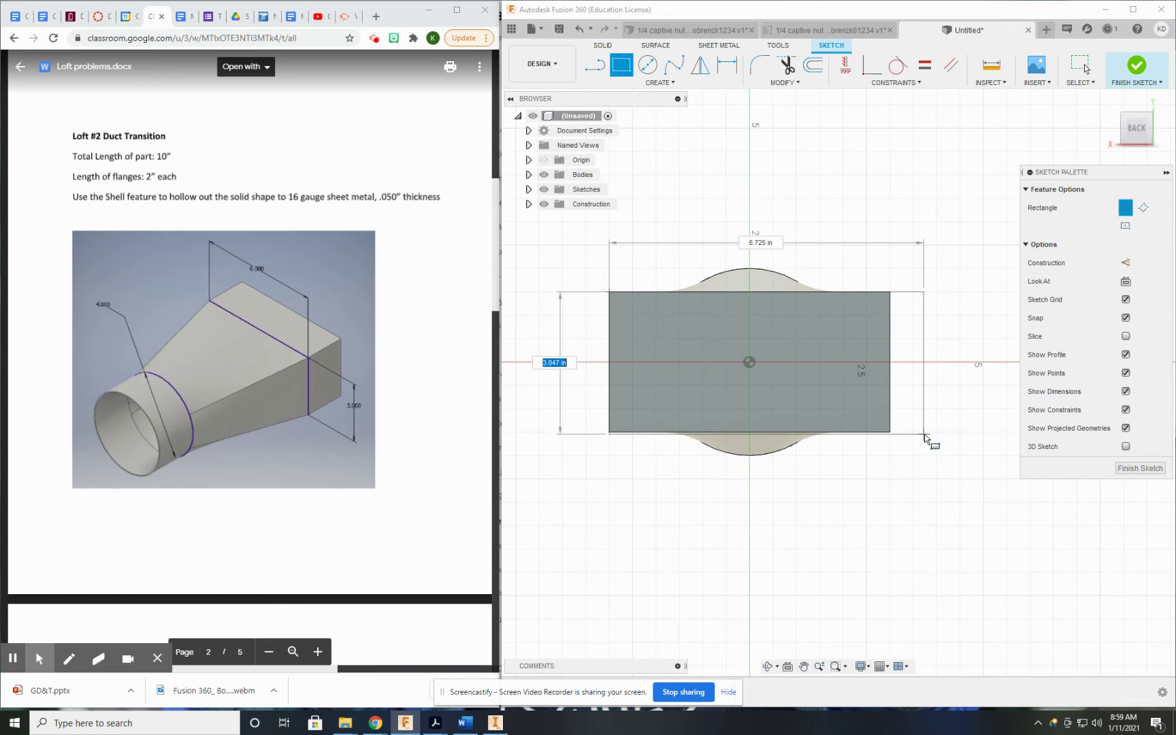
pyautogui.click(890, 431)
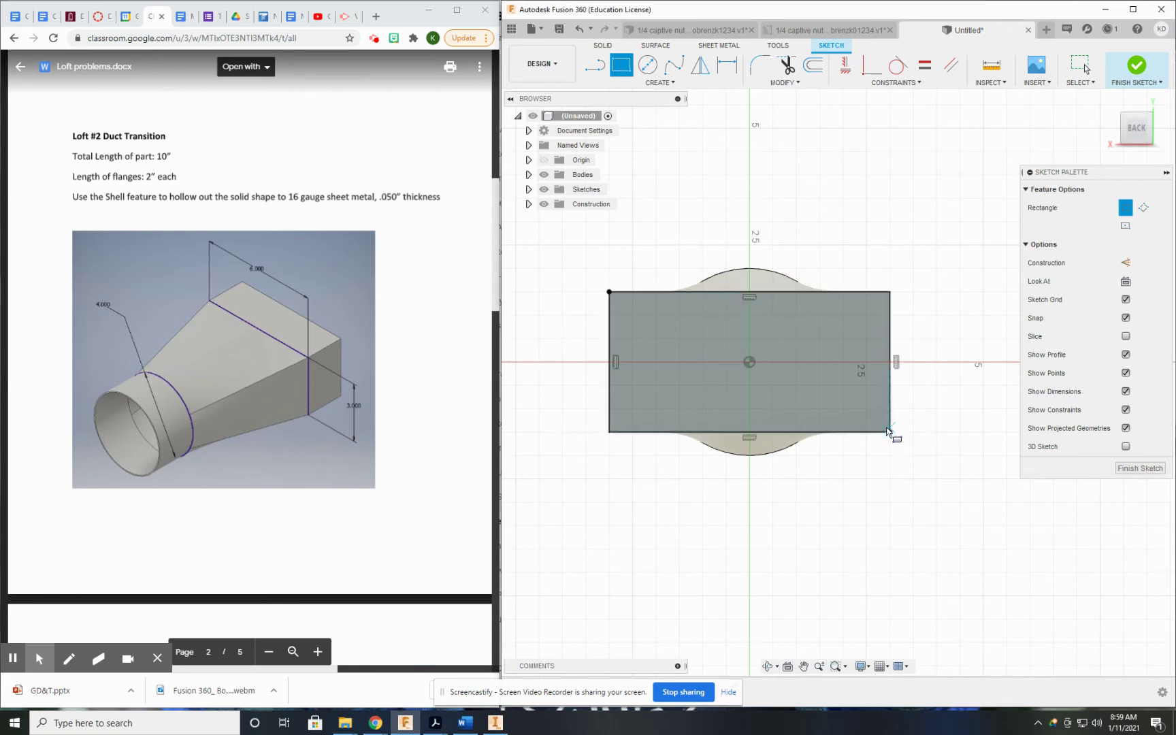
pyautogui.click(616, 299)
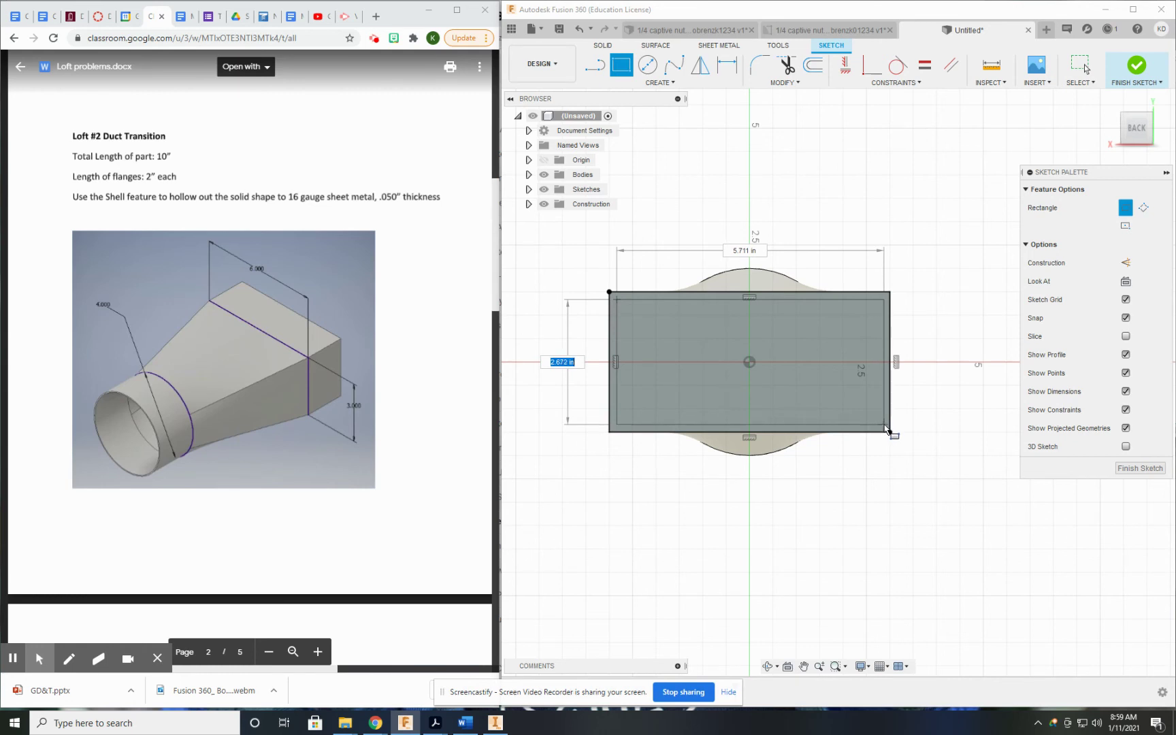
pyautogui.click(884, 426)
pyautogui.press('Escape')
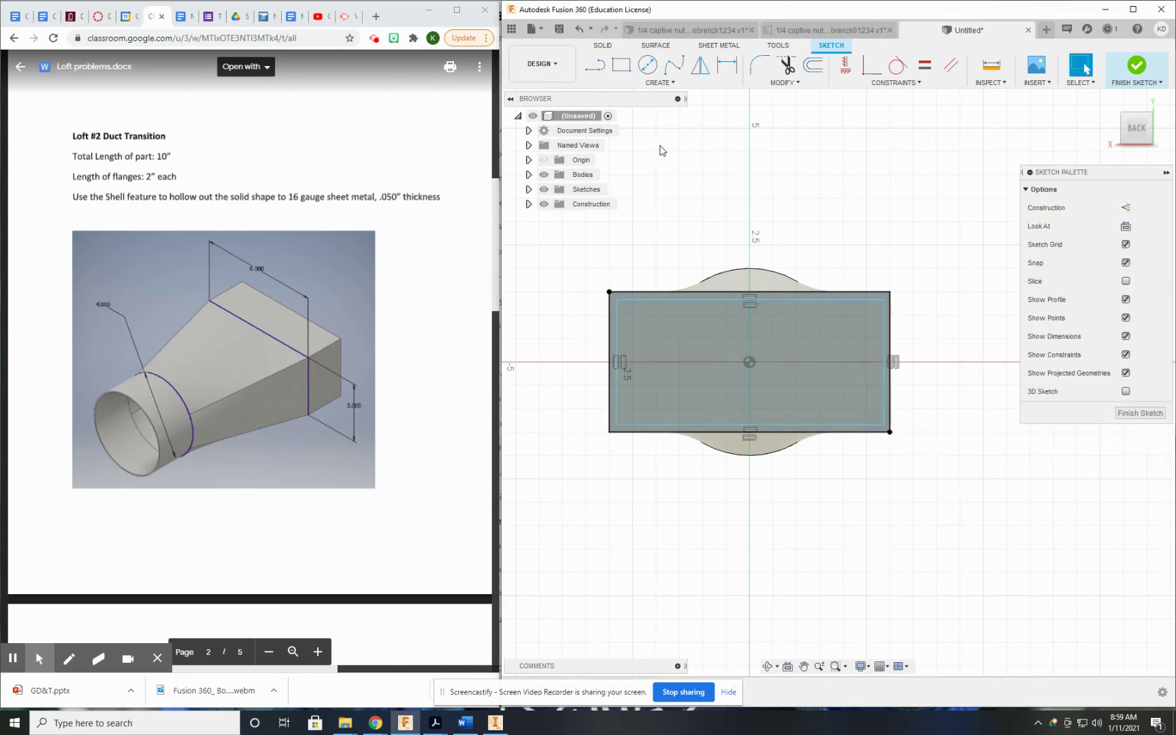
pyautogui.press('Escape')
pyautogui.hotkey('ctrl', 'z')
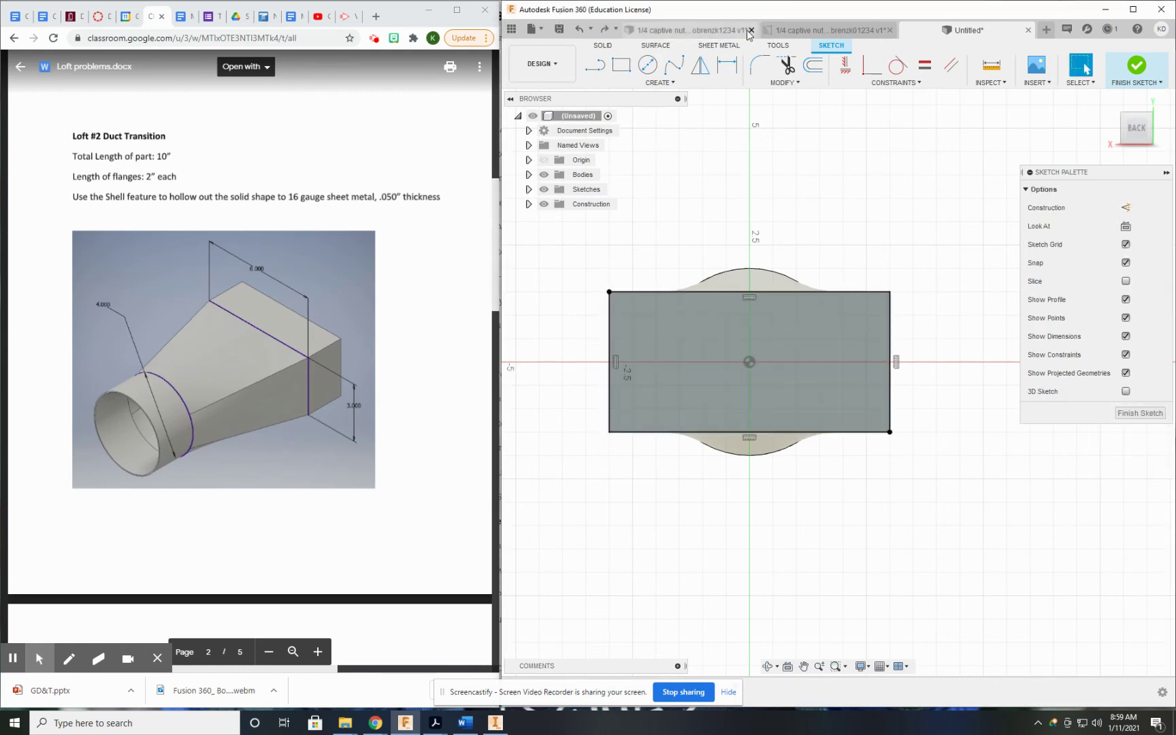
pyautogui.click(813, 65)
# Step: Offset the traced rectangle by -0.05 in to form a thin border frame
pyautogui.click(844, 431)
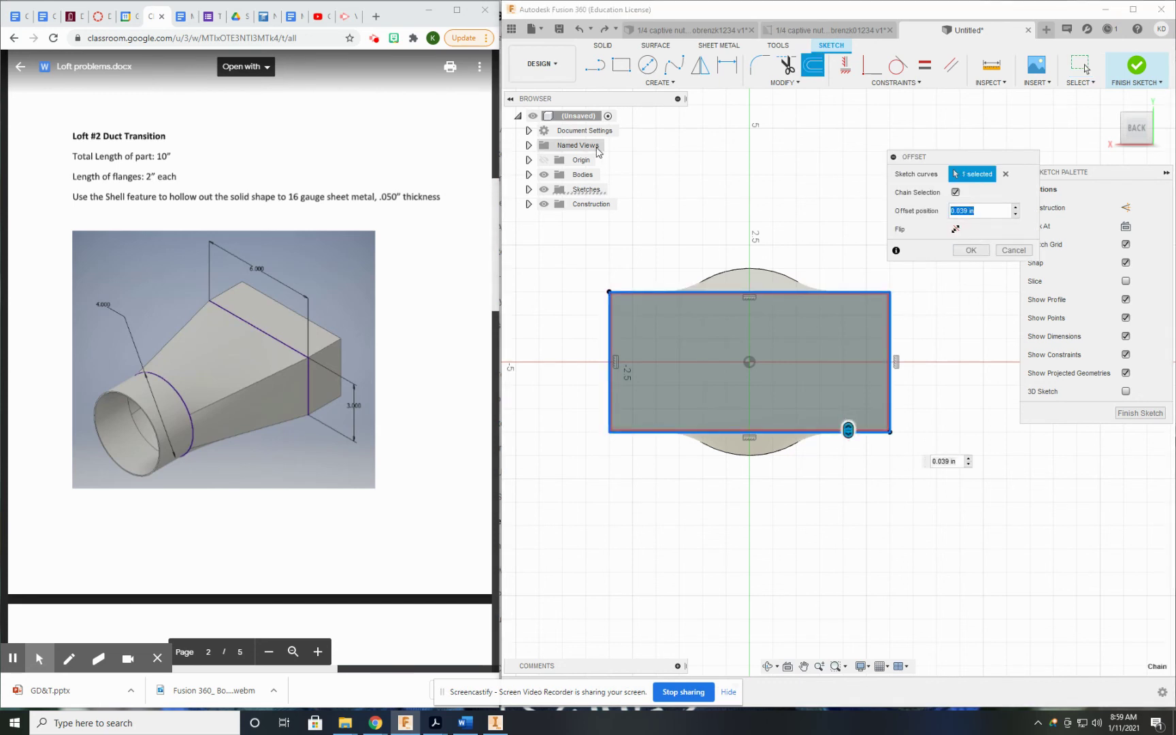
pyautogui.write('-.05')
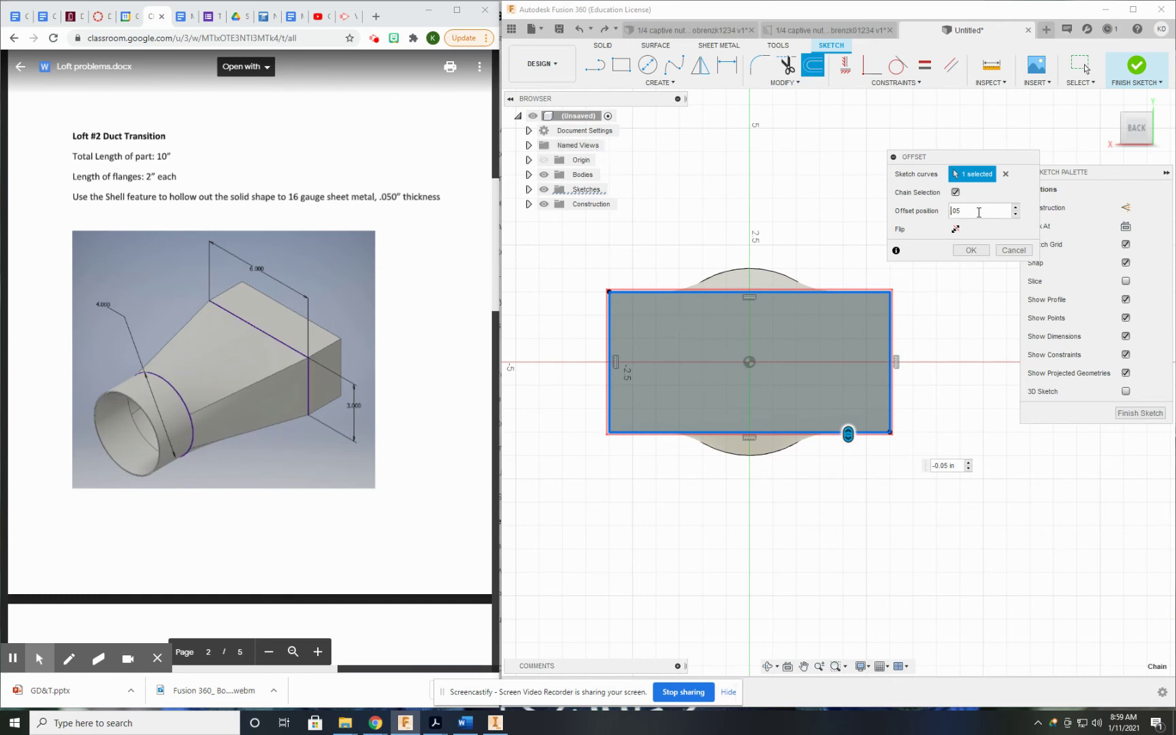
pyautogui.scroll(3, 895, 428)
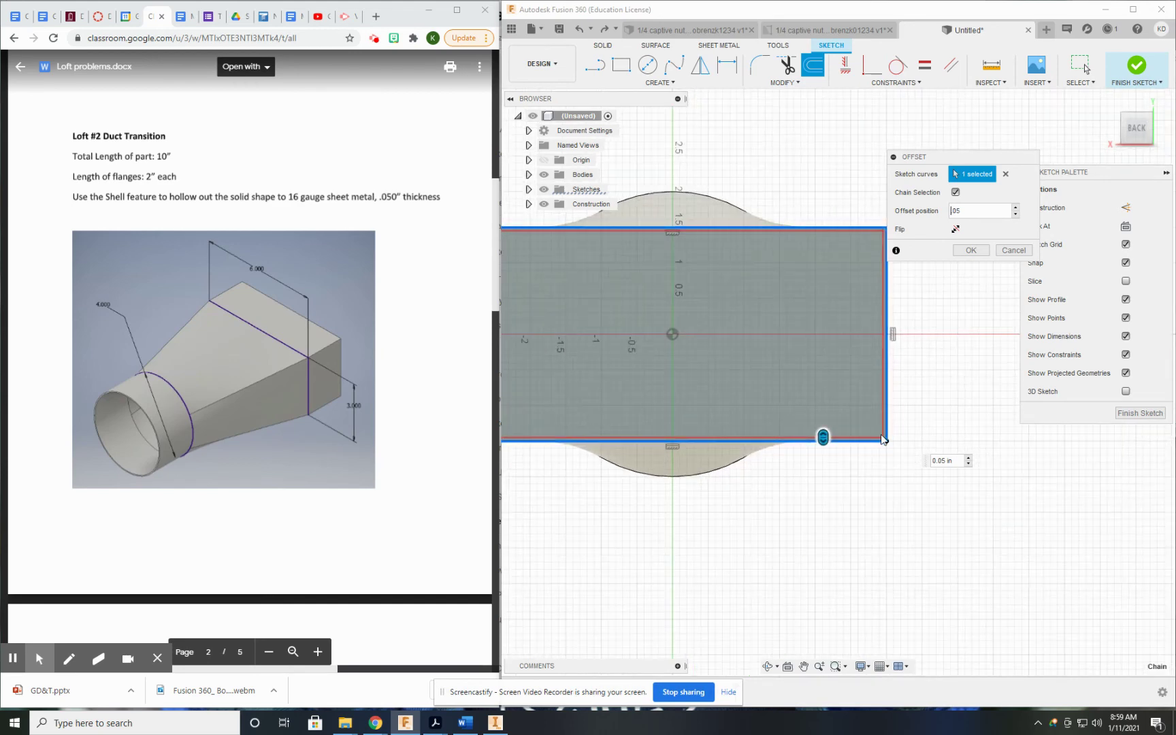
pyautogui.click(971, 251)
pyautogui.scroll(-3, 819, 362)
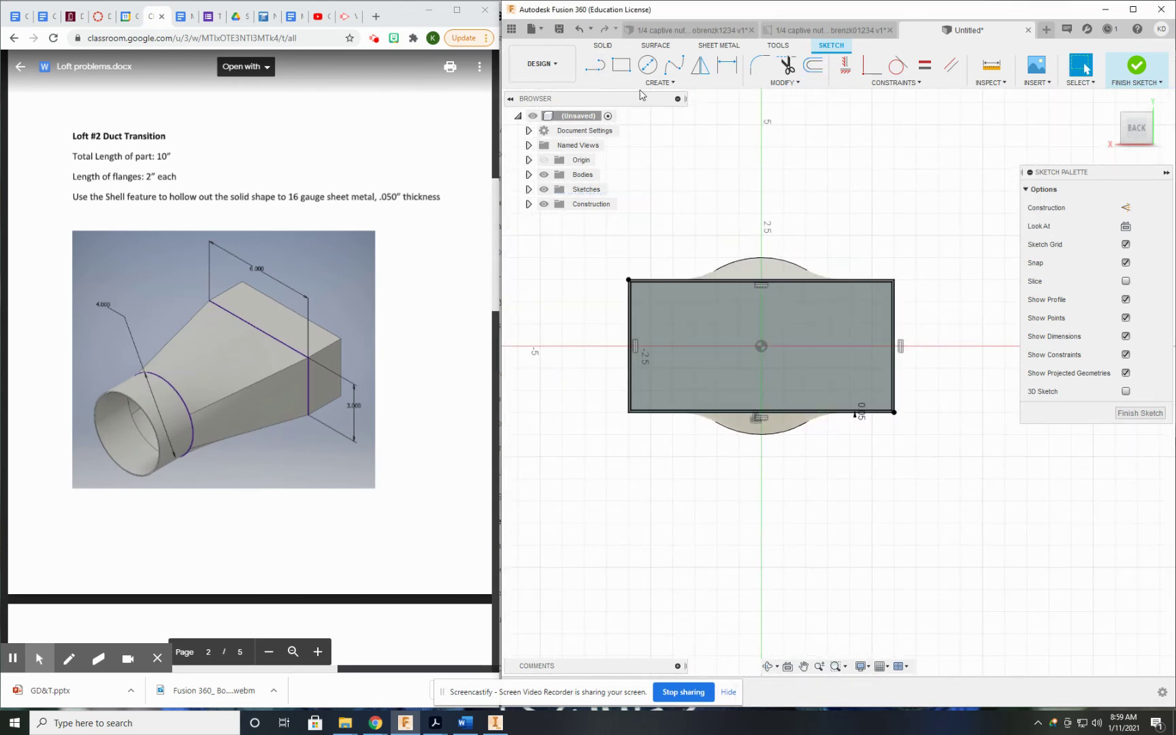
# Step: Cut-extrude the inner rectangular profile -0.05 in to open the rectangular end
pyautogui.click(599, 45)
pyautogui.click(596, 66)
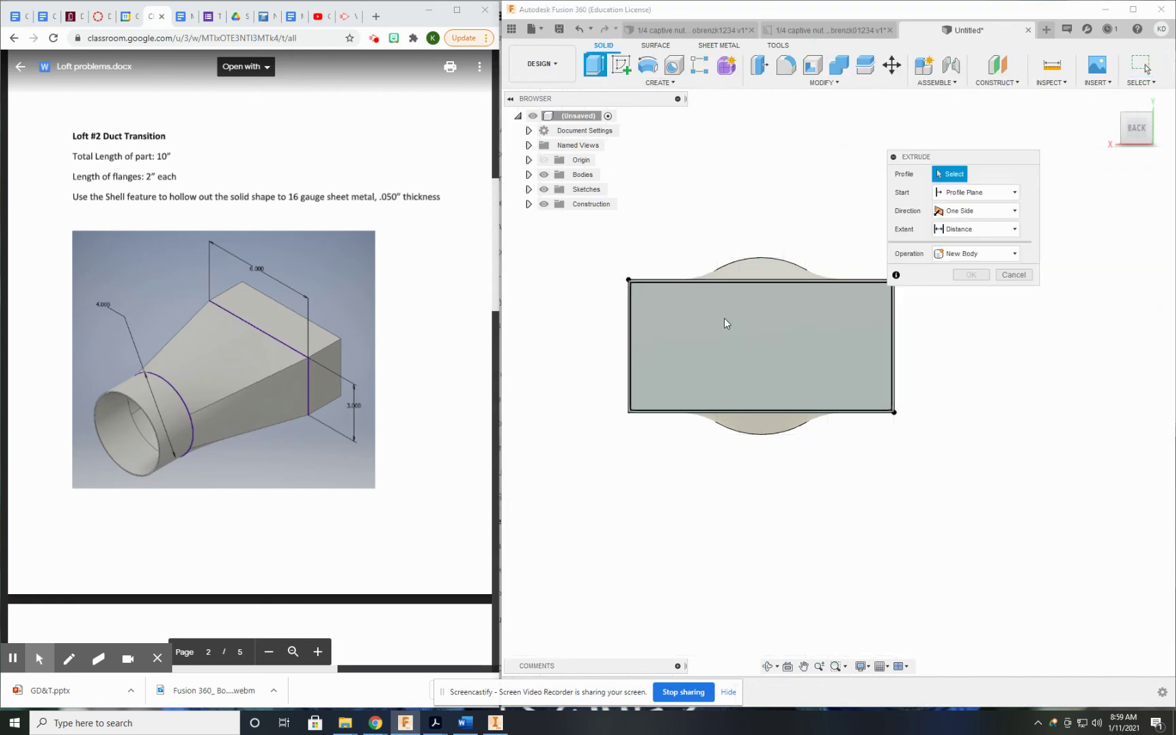
pyautogui.click(979, 290)
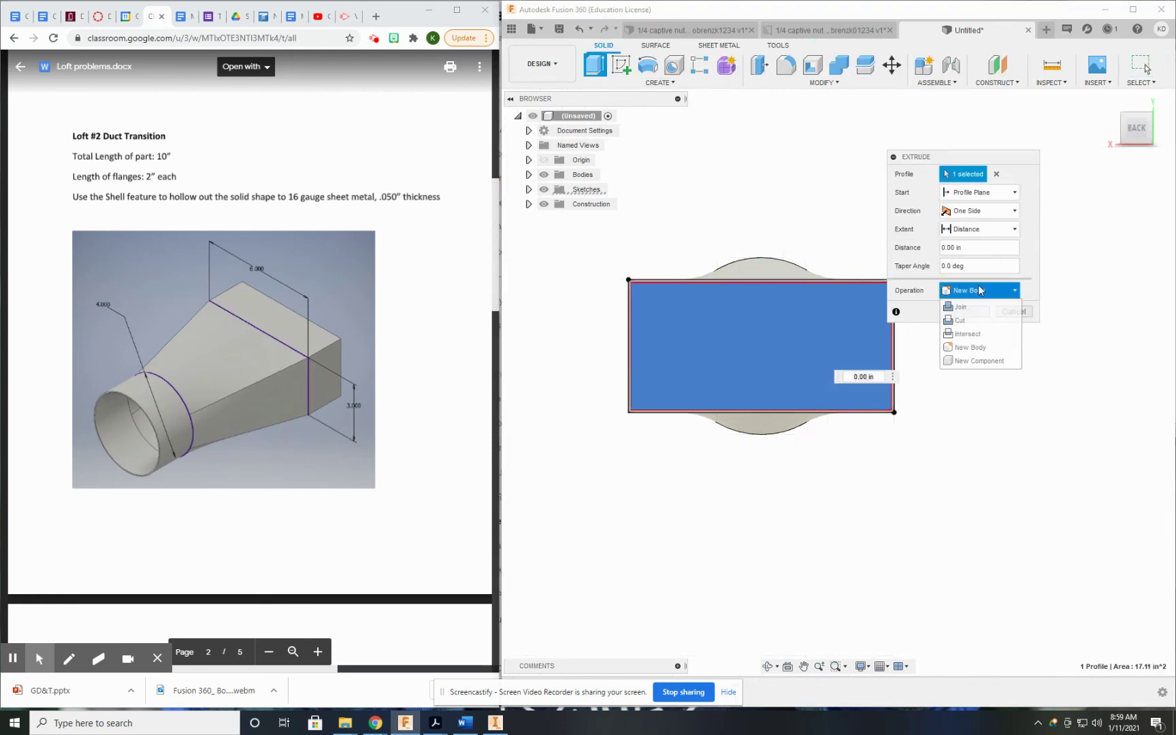
pyautogui.click(970, 320)
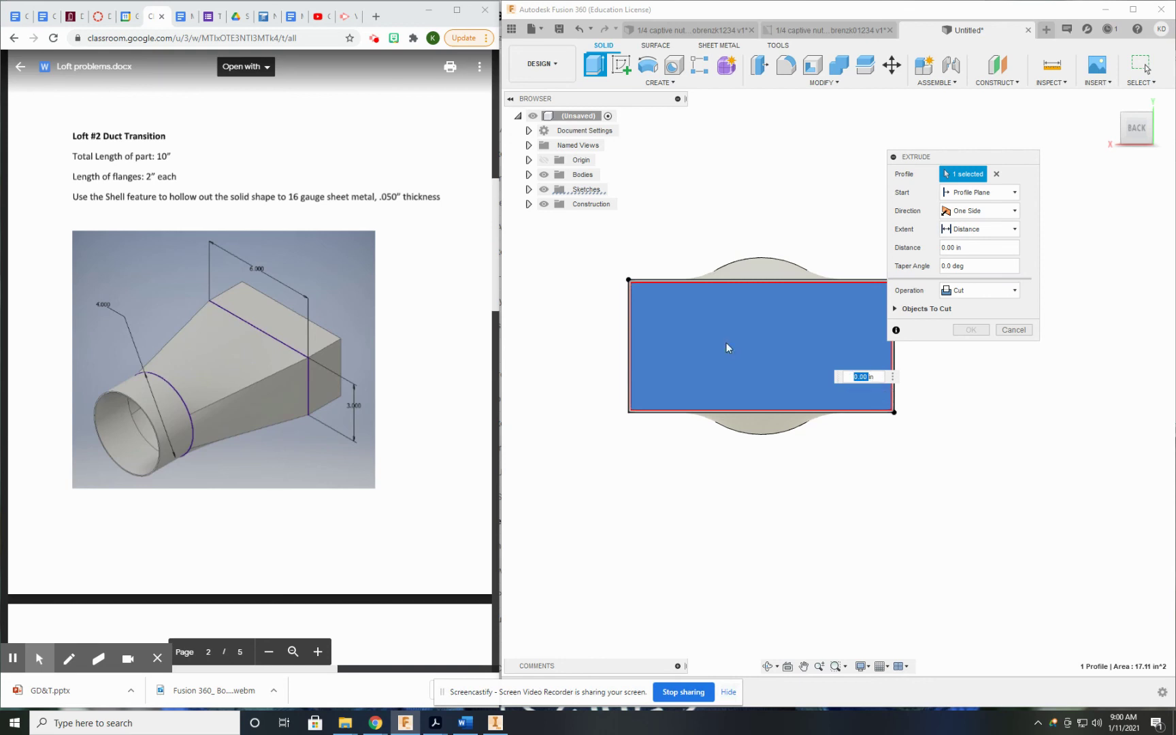
pyautogui.write('-.05')
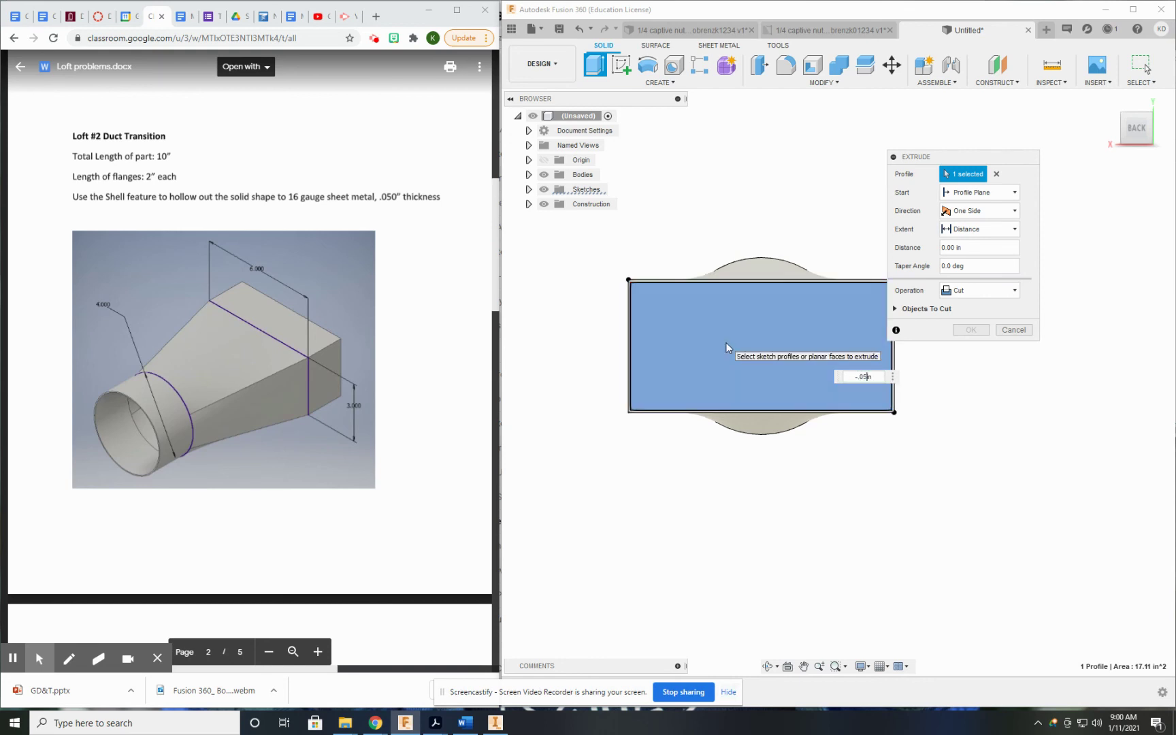
pyautogui.write('5')
pyautogui.press('BackSpace')
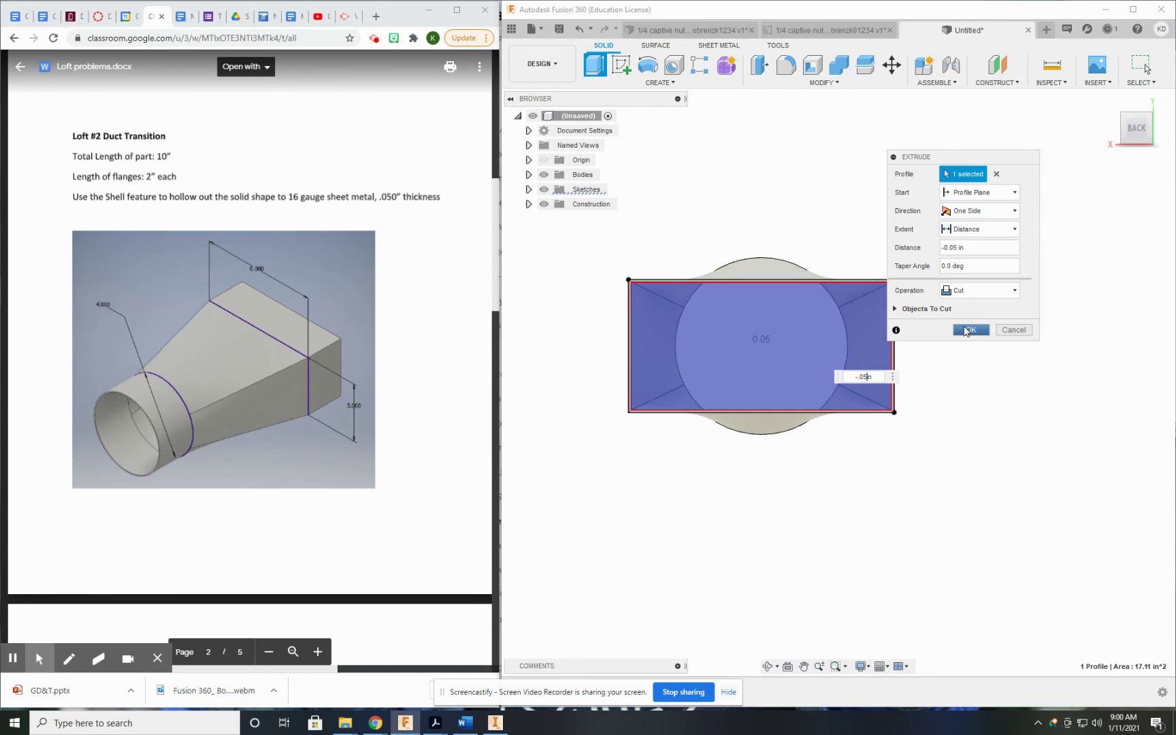
pyautogui.click(971, 330)
pyautogui.keyDown('shift'); pyautogui.moveTo(705, 408); pyautogui.dragTo(837, 422, button='middle'); pyautogui.keyUp('shift')
# Step: Reset the view to the isometric home view
pyautogui.click(1108, 100)
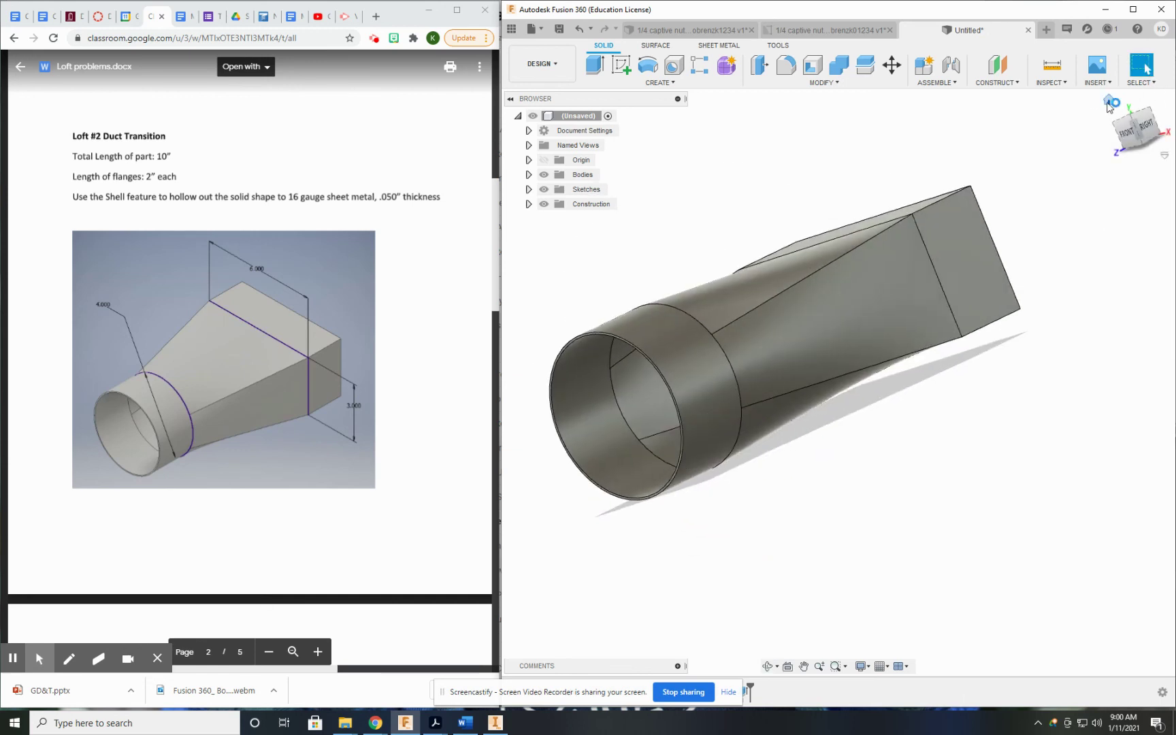